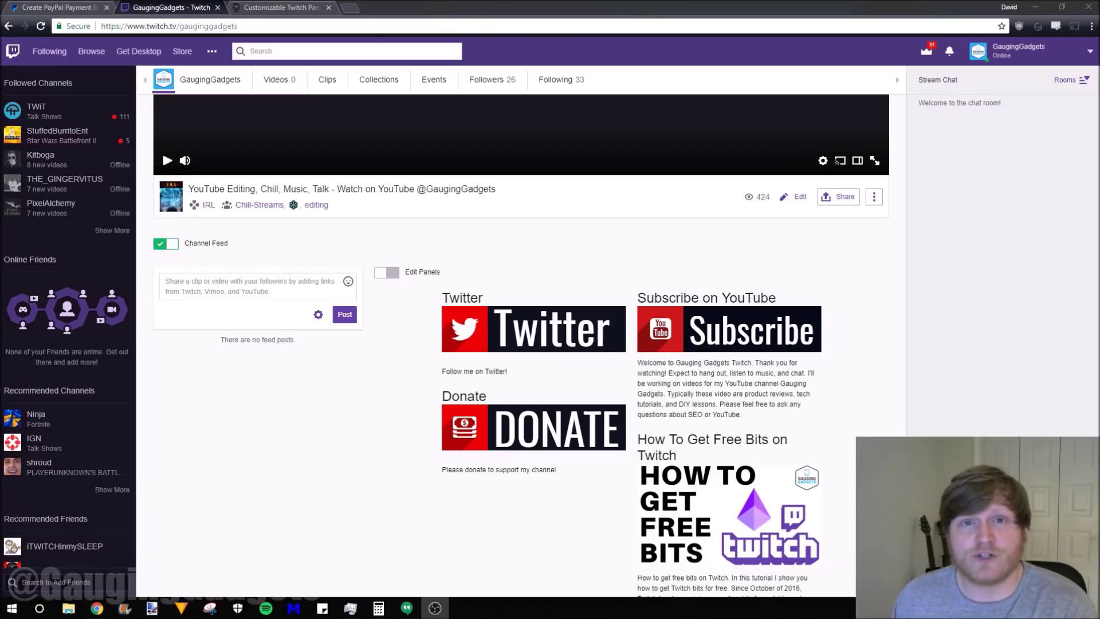
Switch to the PayPal tab that asks which payment button type to add.
key(ctrl+shift+Tab)
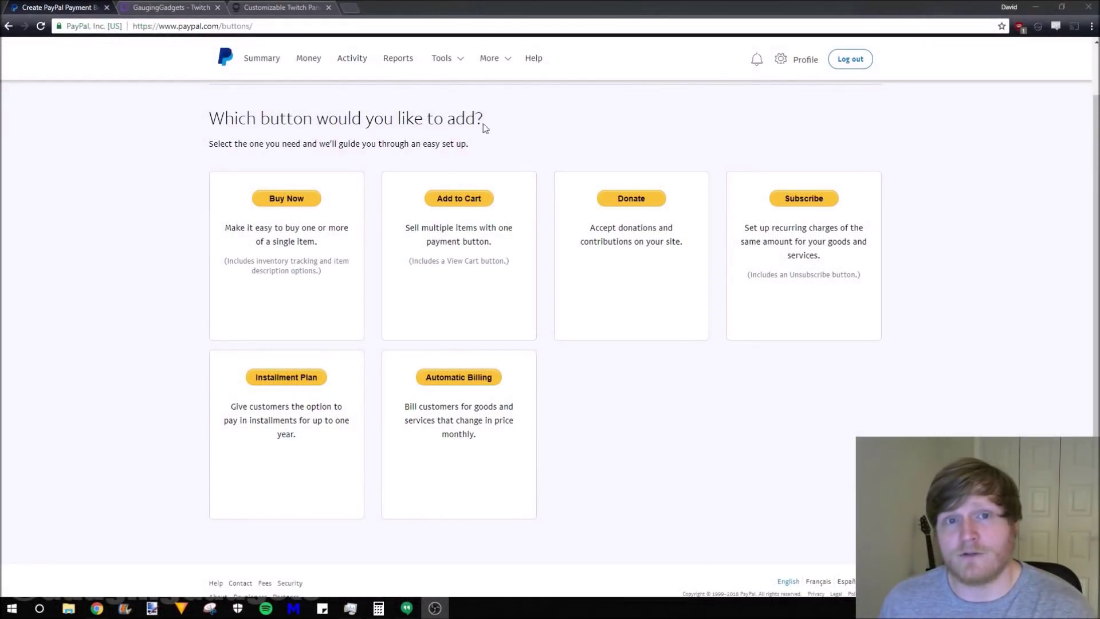
From Tools > All Tools > PayPal buttons, start a Donate payment button.
click(441, 58)
click(444, 209)
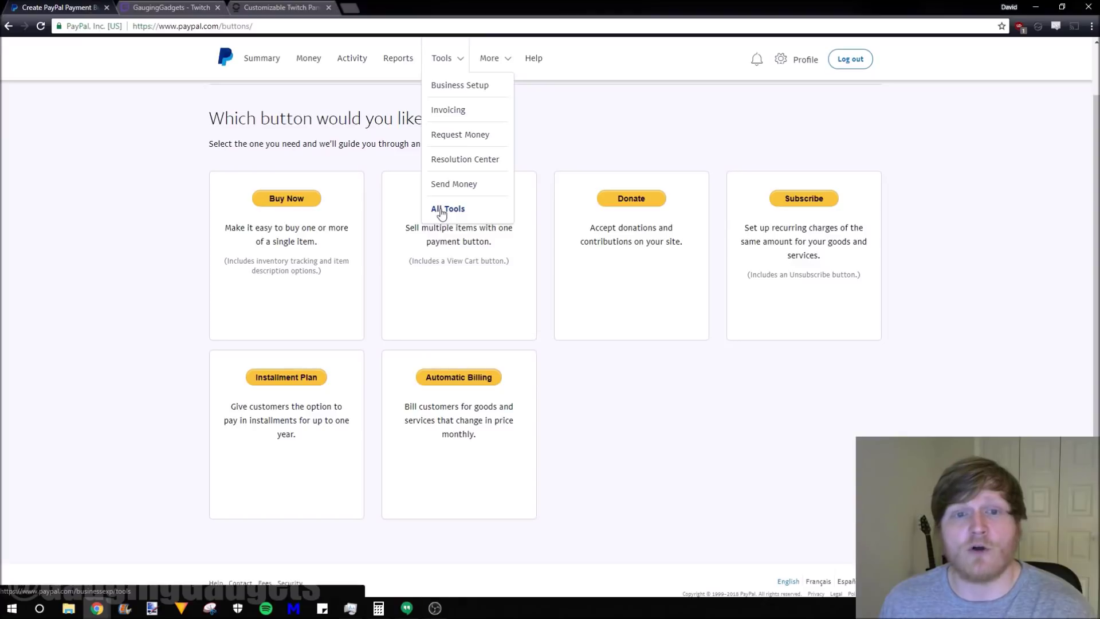
scroll(496, 244, down, 6)
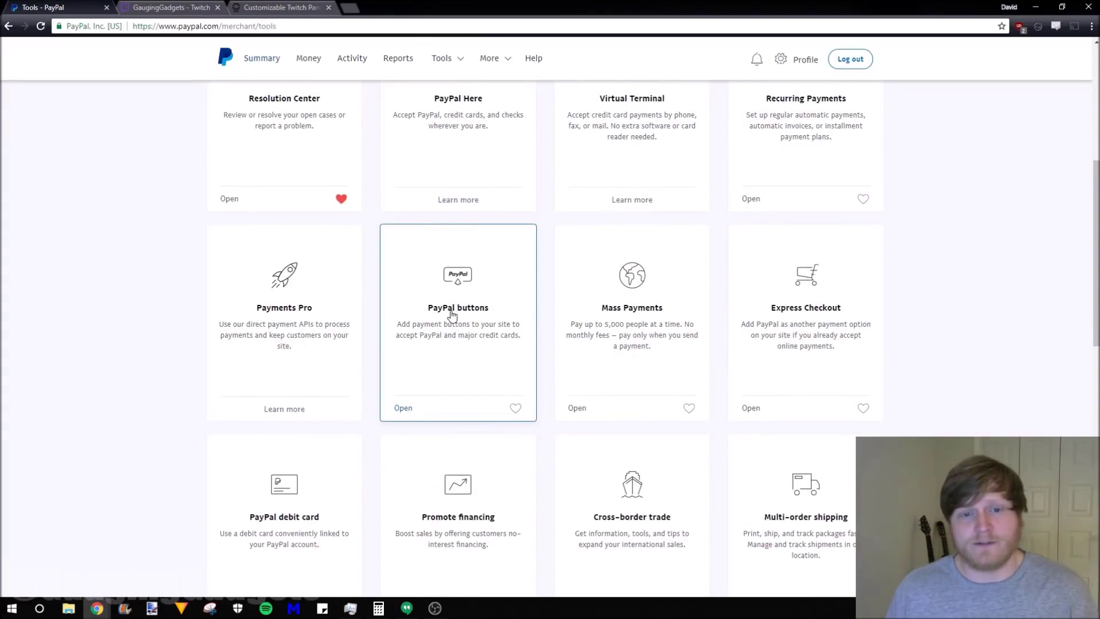
click(452, 314)
scroll(449, 310, down, 1)
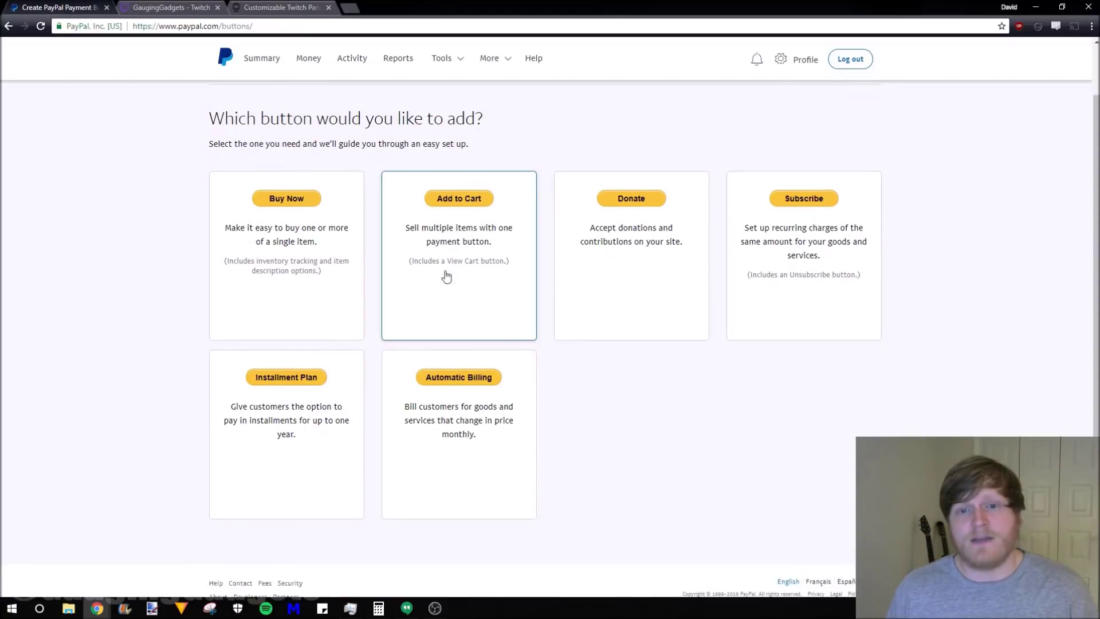
click(631, 199)
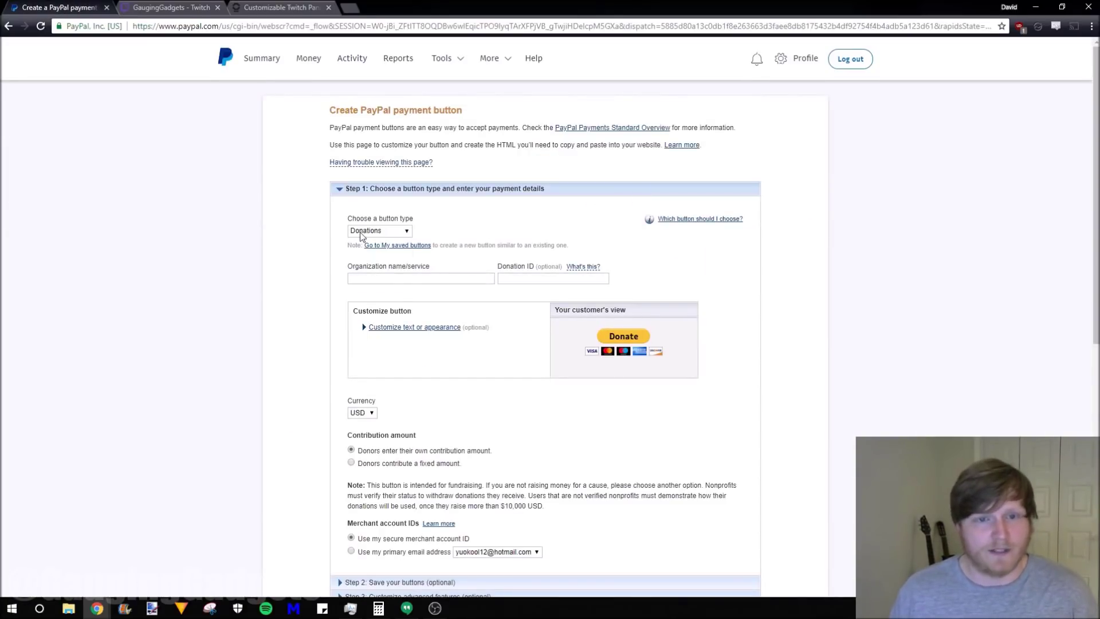
Keep Donations as the button type and enter organization name Gauging Gadgets.
click(361, 231)
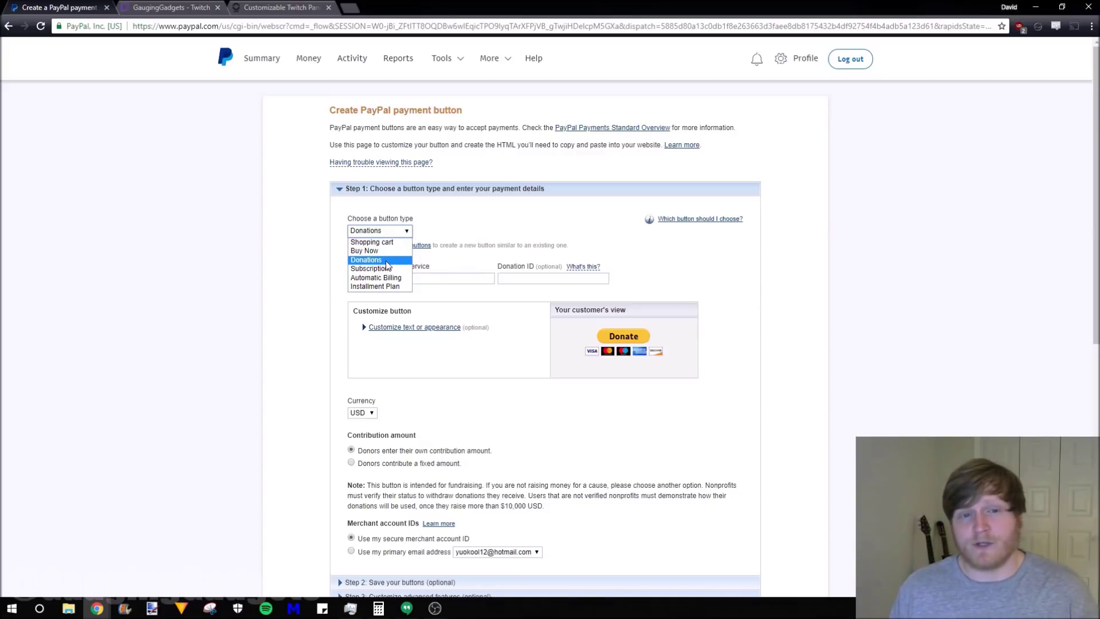
click(336, 268)
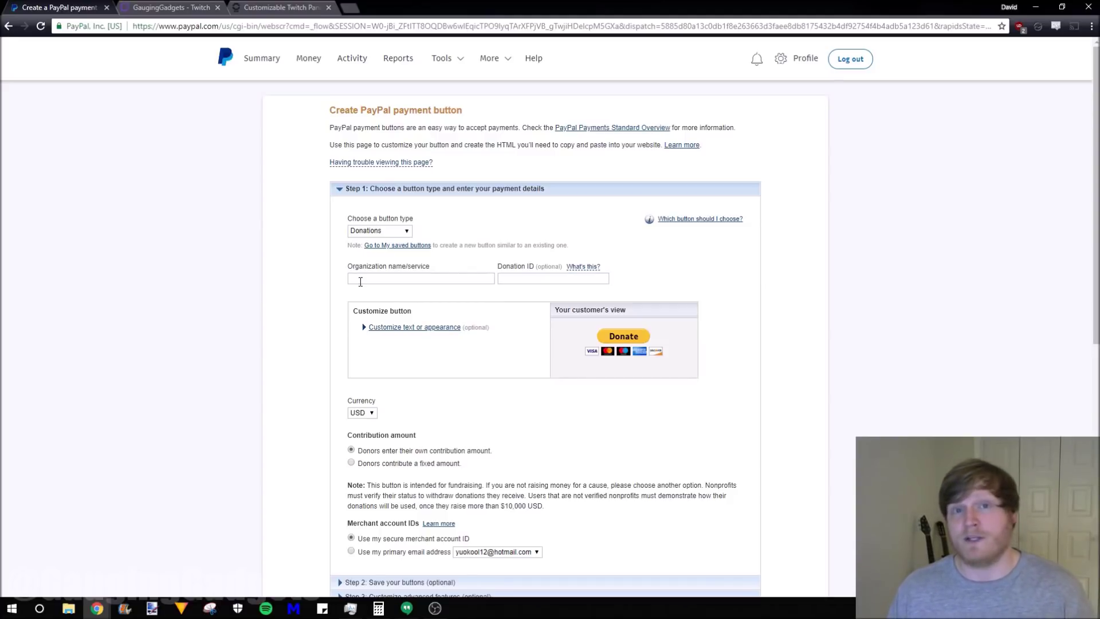
click(361, 281)
click(367, 295)
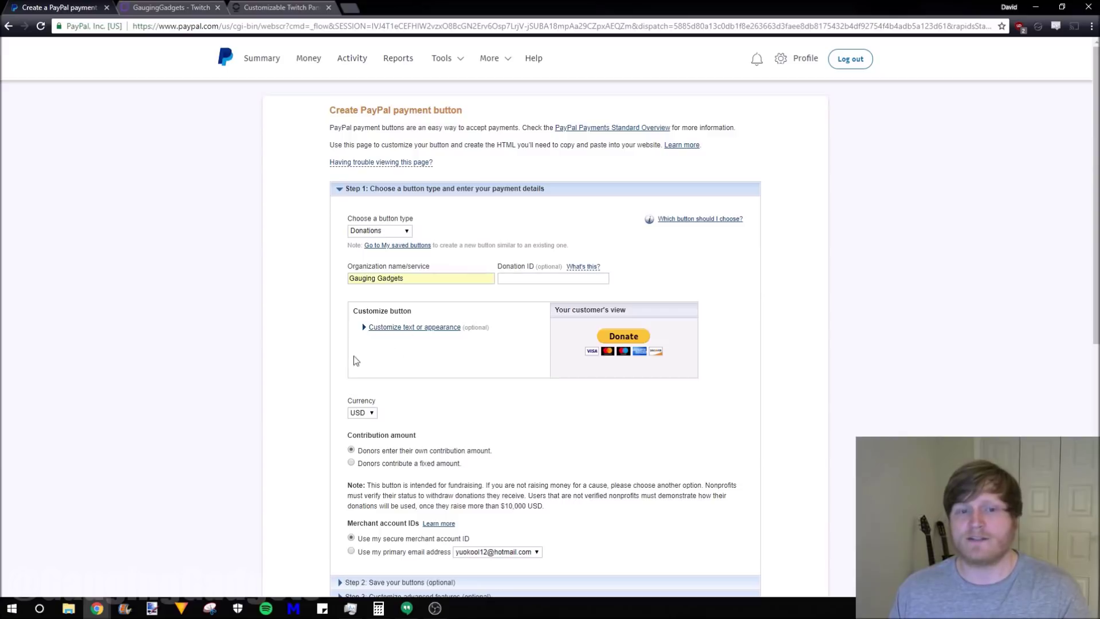
Let donors enter their own donation amount and expand the Step 2 saving options.
scroll(394, 358, down, 1)
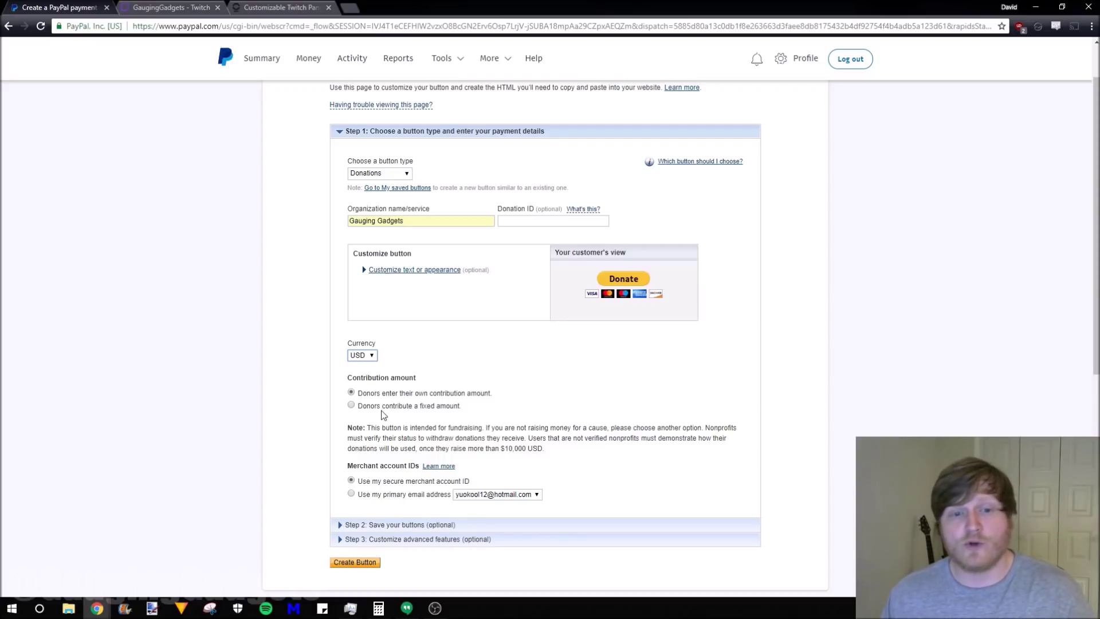
click(352, 407)
click(369, 429)
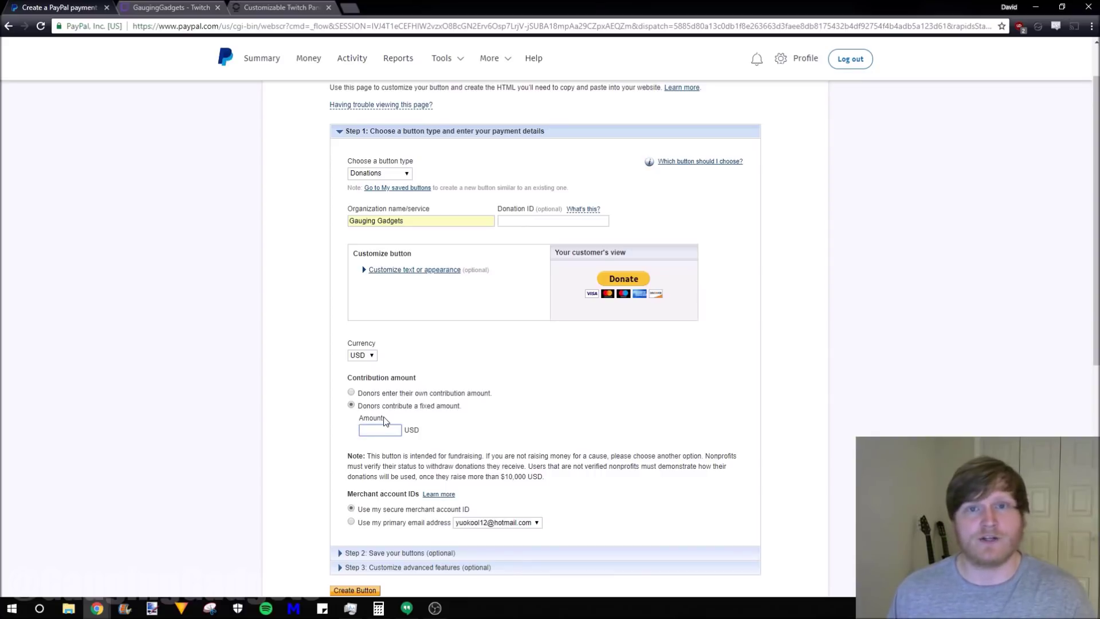
click(351, 392)
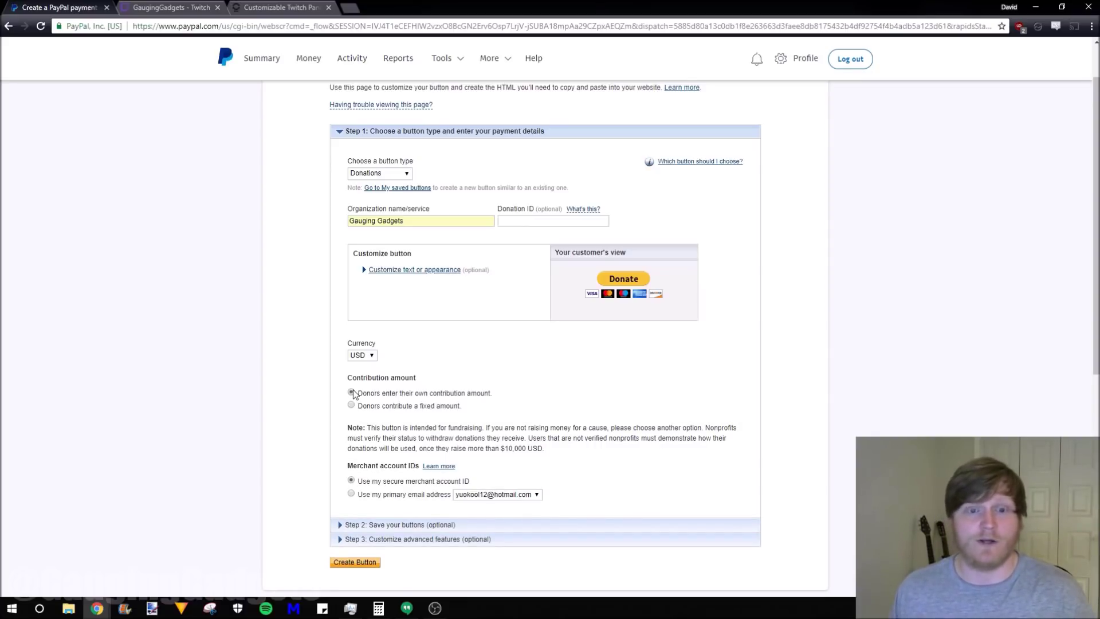
scroll(353, 394, down, 2)
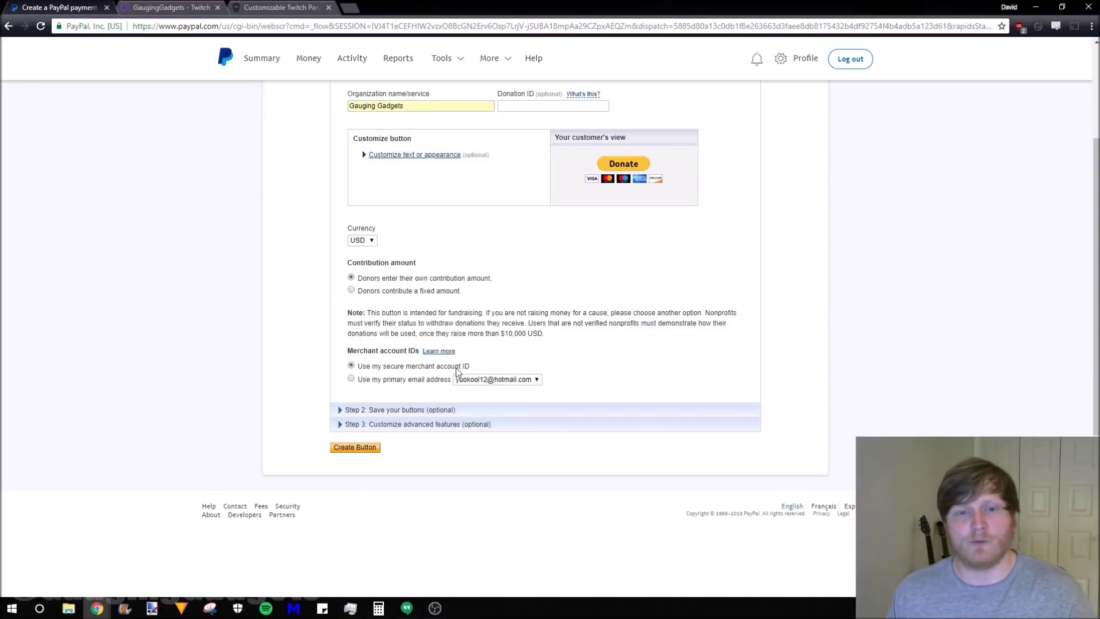
click(372, 410)
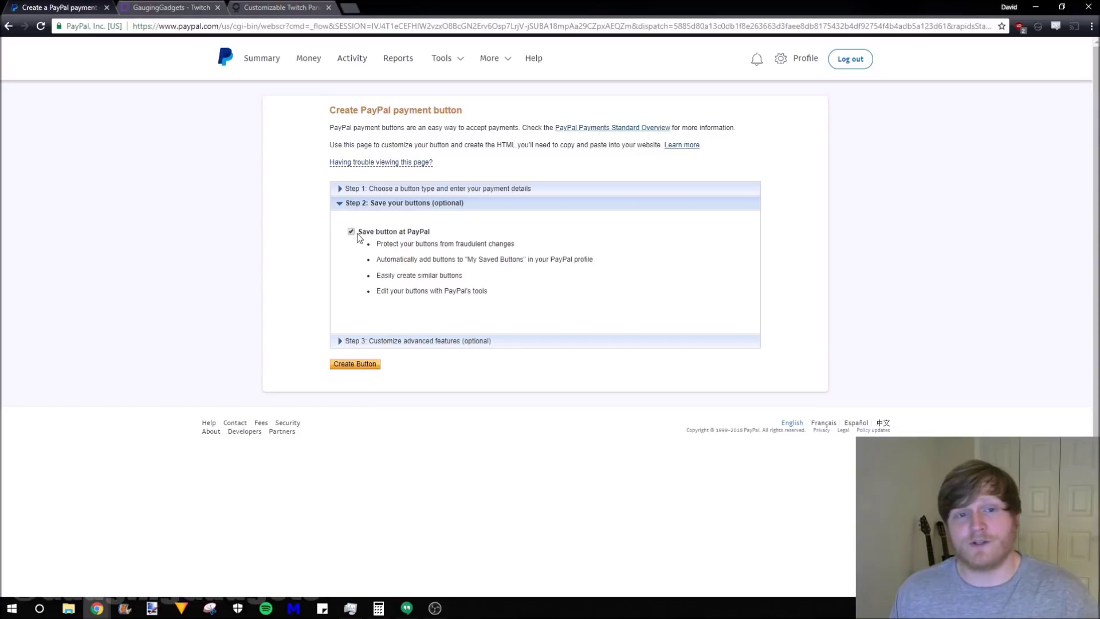
Set shipping address to No and enable both cancel and finish return URLs.
click(356, 341)
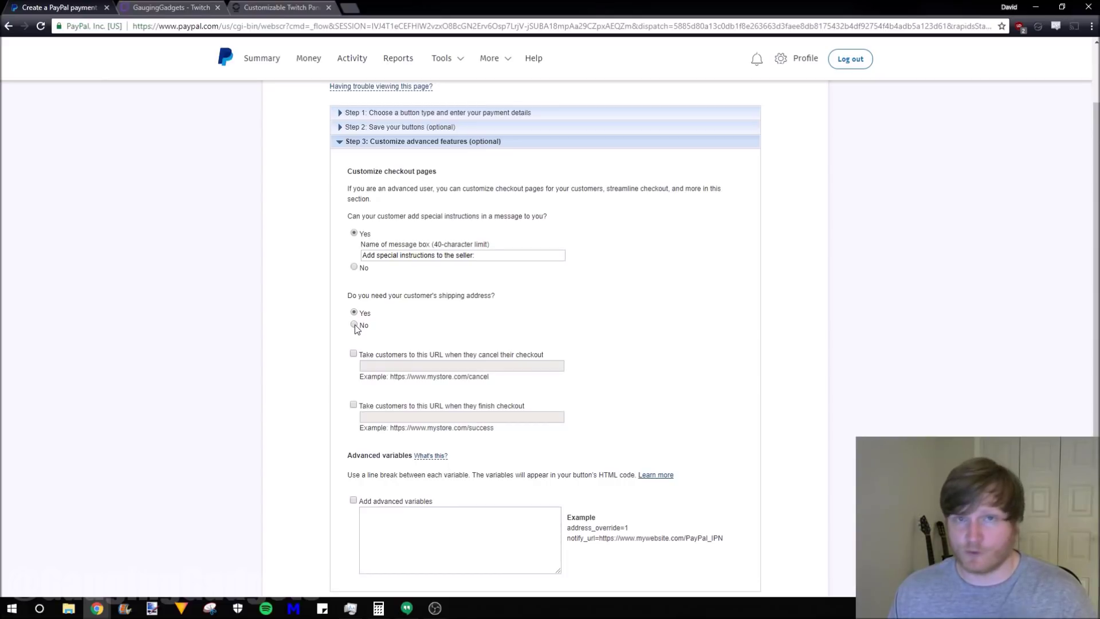
click(355, 325)
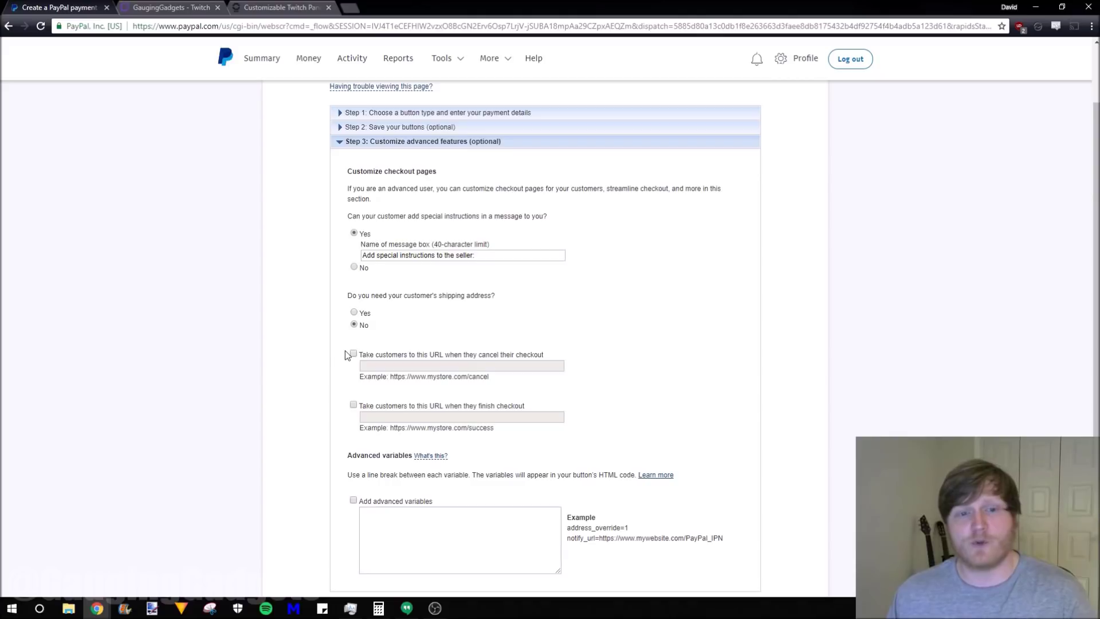
click(353, 354)
click(353, 405)
click(378, 367)
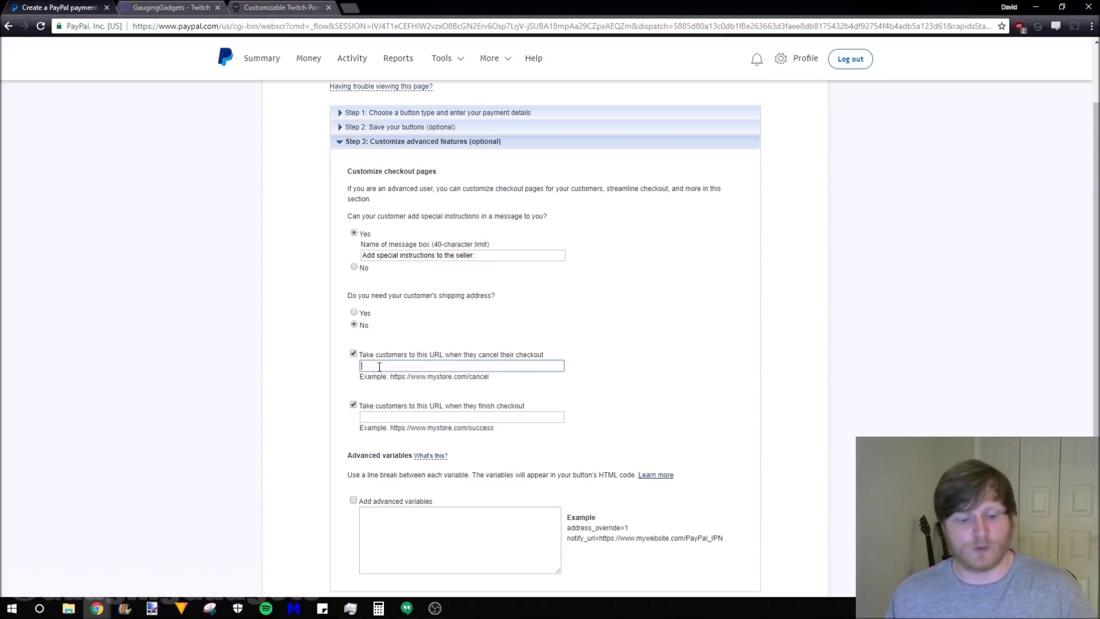
text(https://www.twitch.tv/gauginggadgets)
click(379, 416)
text(https://www.twitch.tv/gauginggadgets)
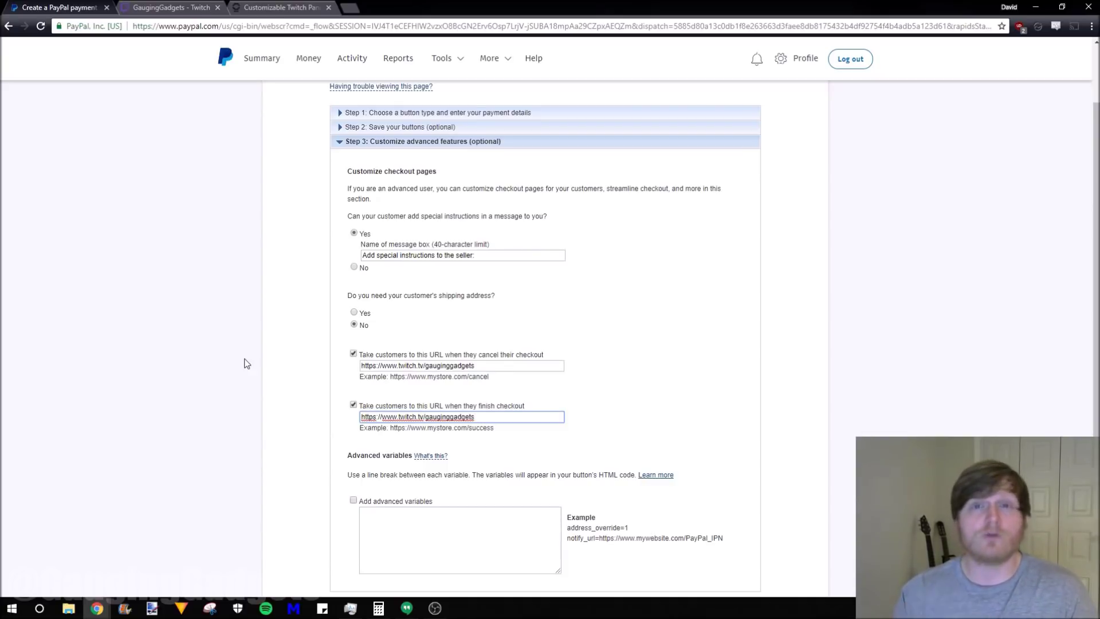
scroll(394, 539, down, 1)
click(394, 539)
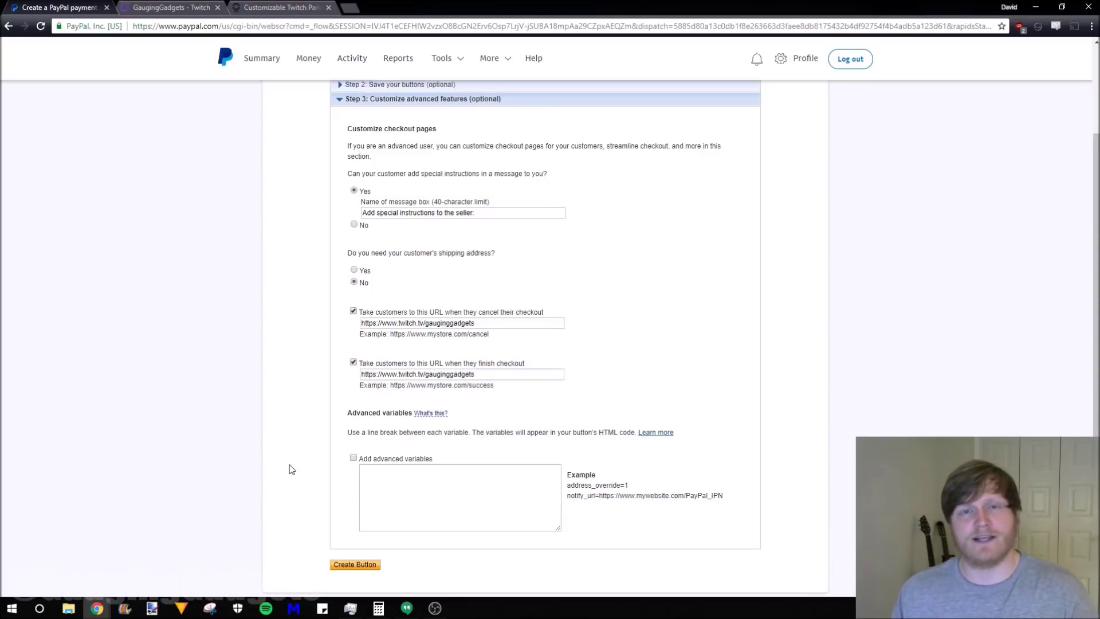
scroll(275, 474, down, 2)
Create the button, copy its Email-tab donation link, and test it in a new tab.
click(364, 509)
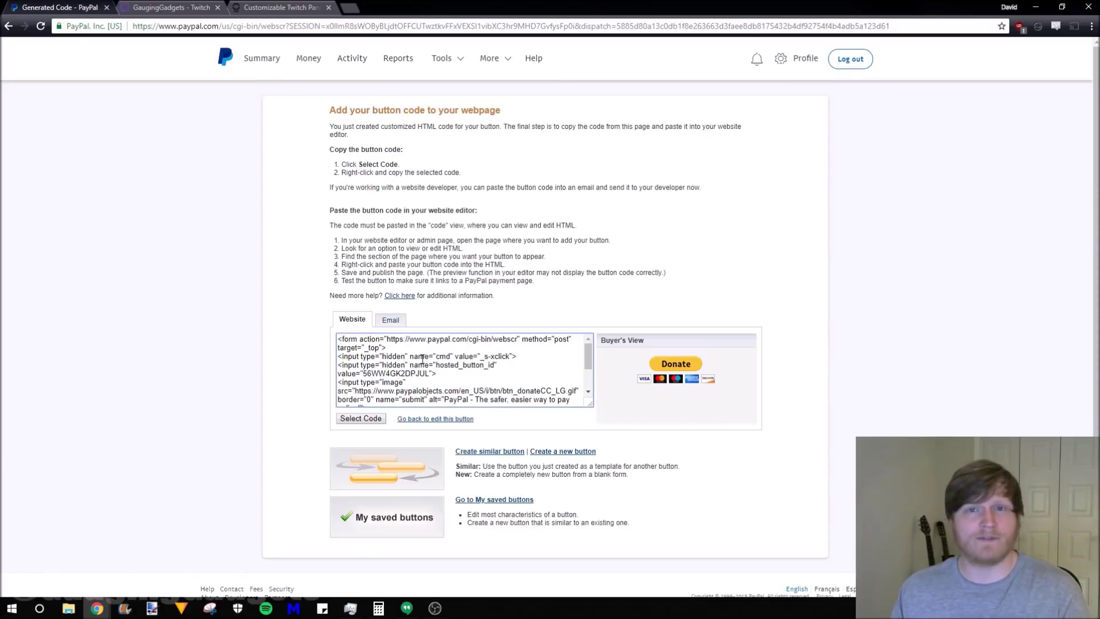
click(391, 320)
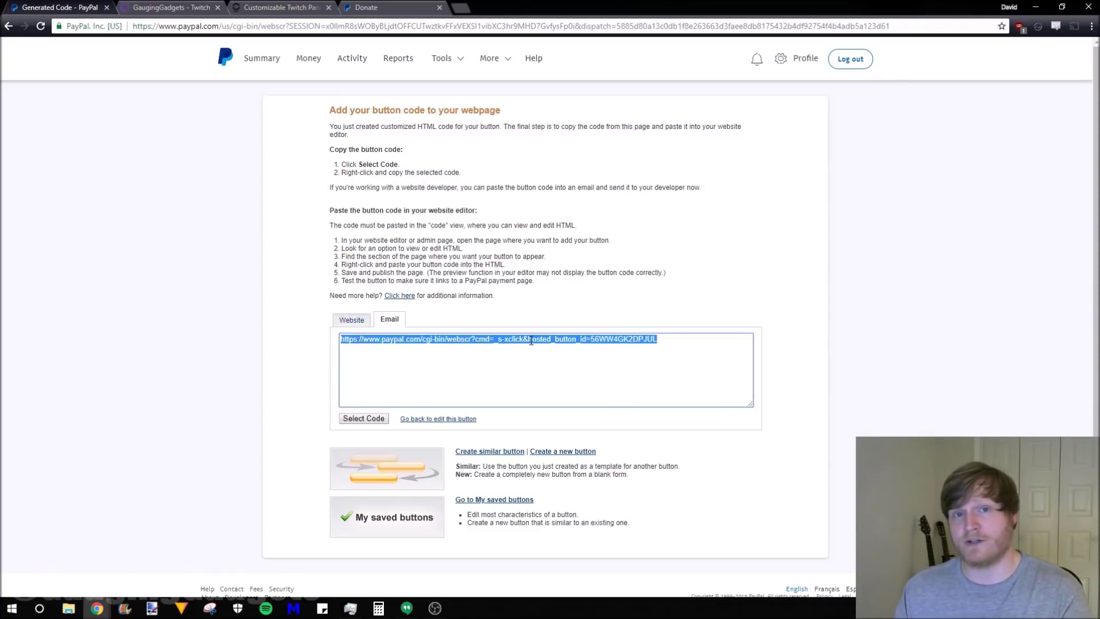
click(395, 7)
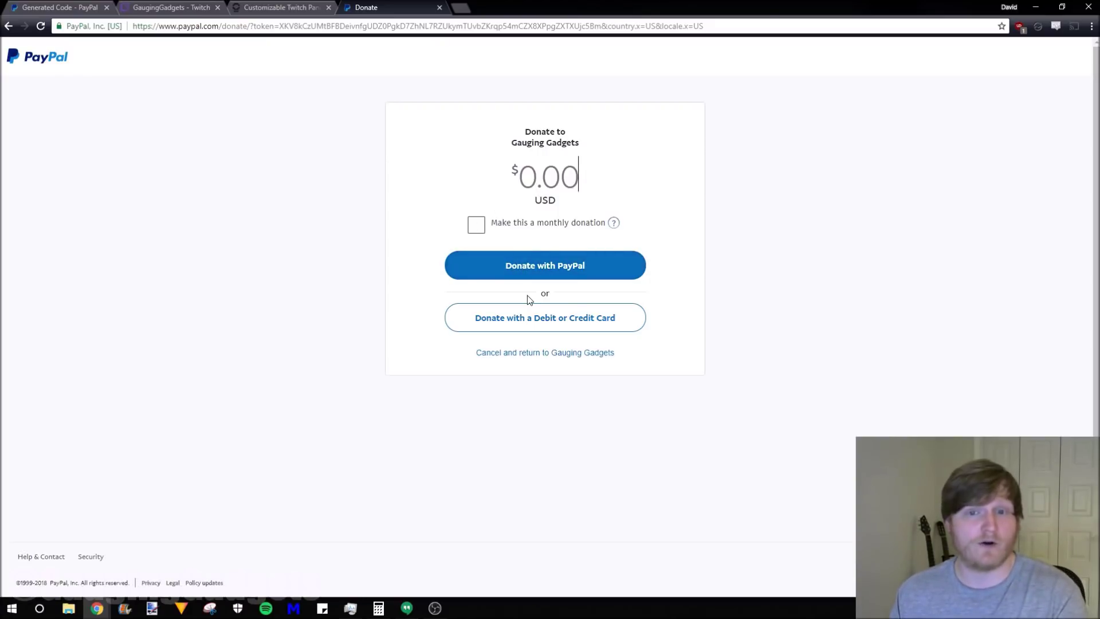
key(ctrl+w)
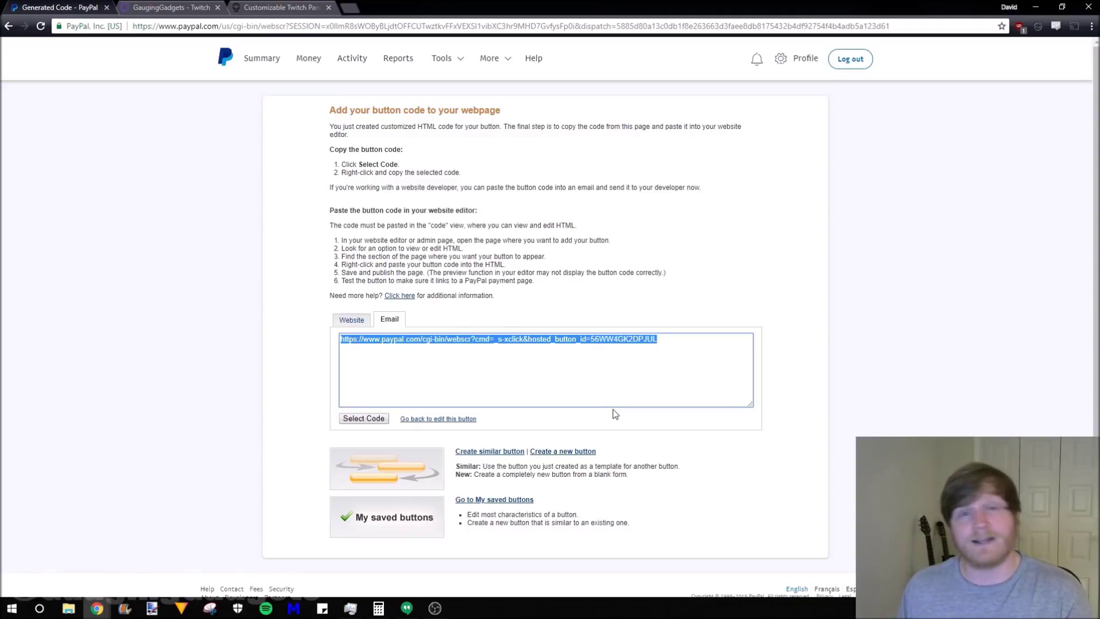
key(ctrl+shift+Tab)
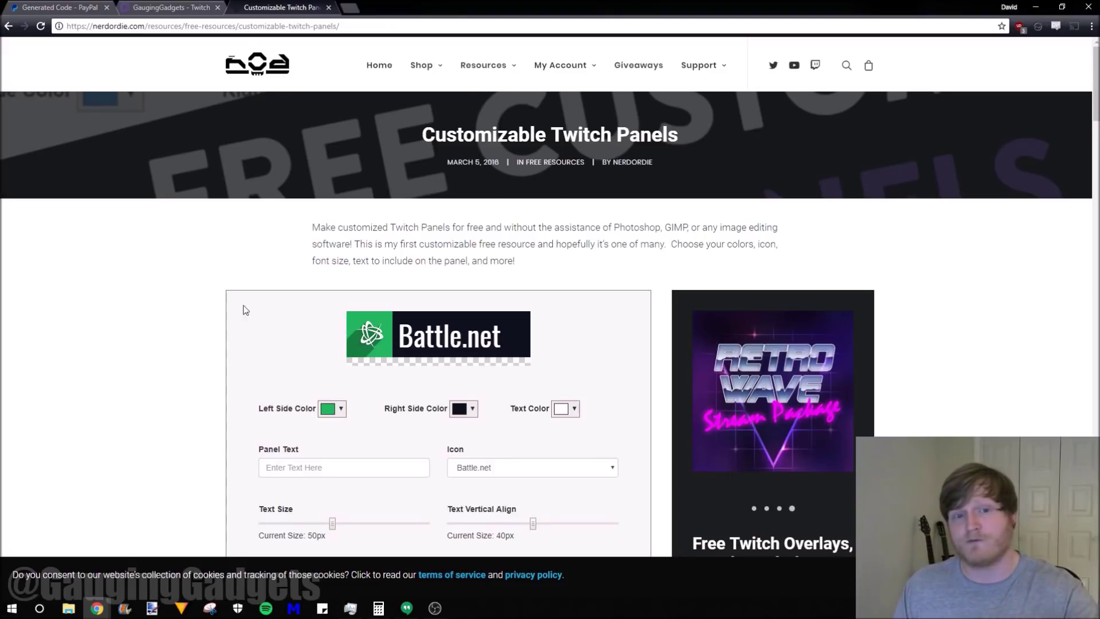
Check the channel's existing Donate panel, then set the panel's left side colour to red.
scroll(235, 329, down, 2)
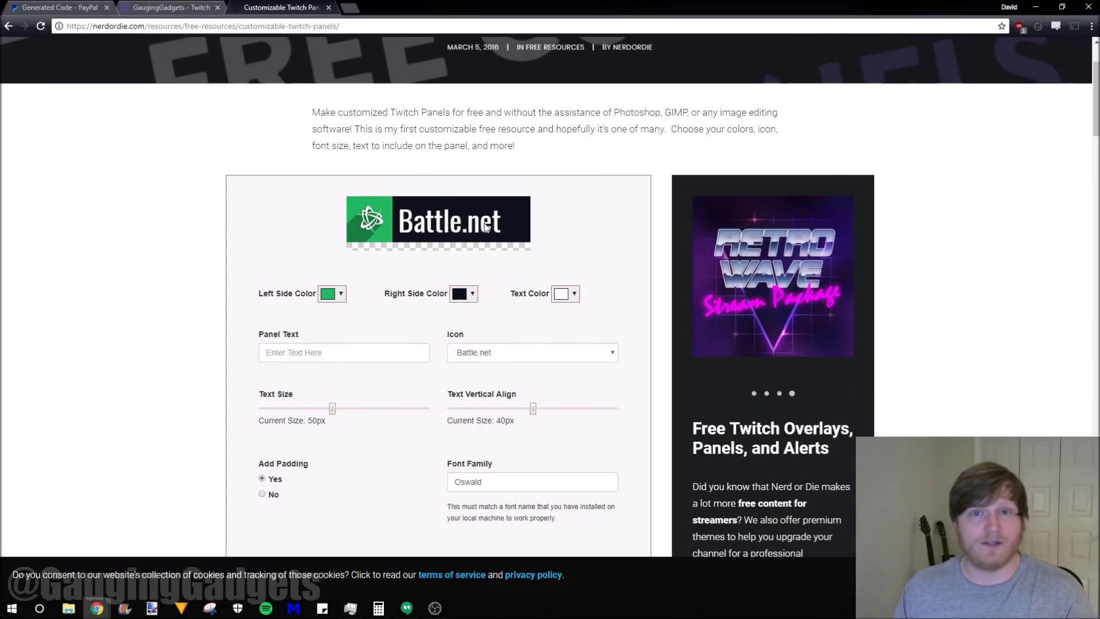
key(ctrl+shift+Tab)
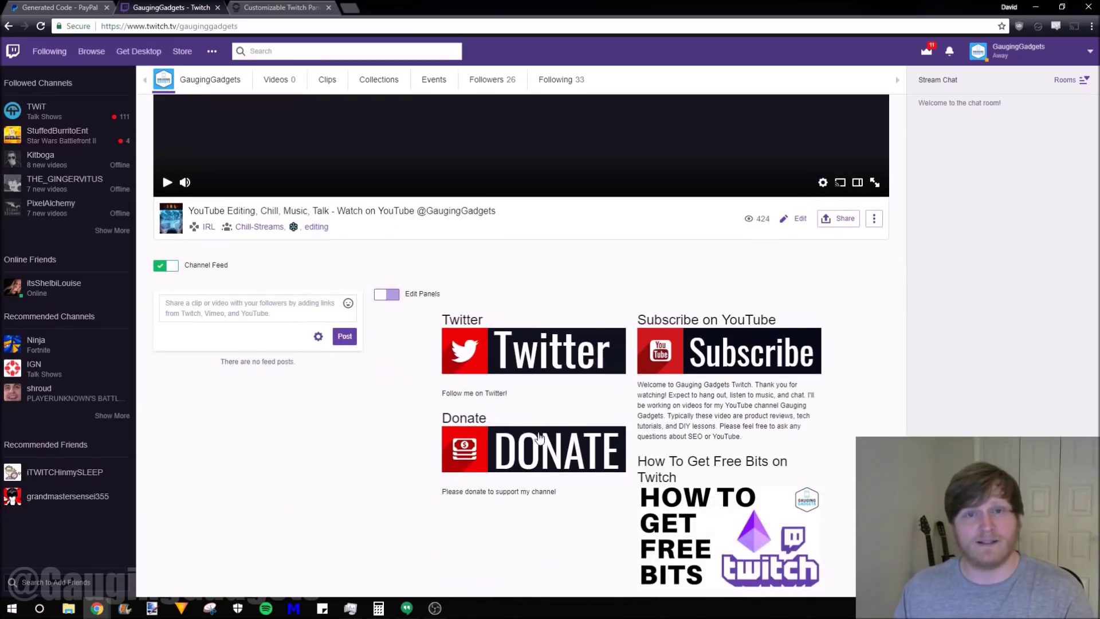
key(ctrl+Tab)
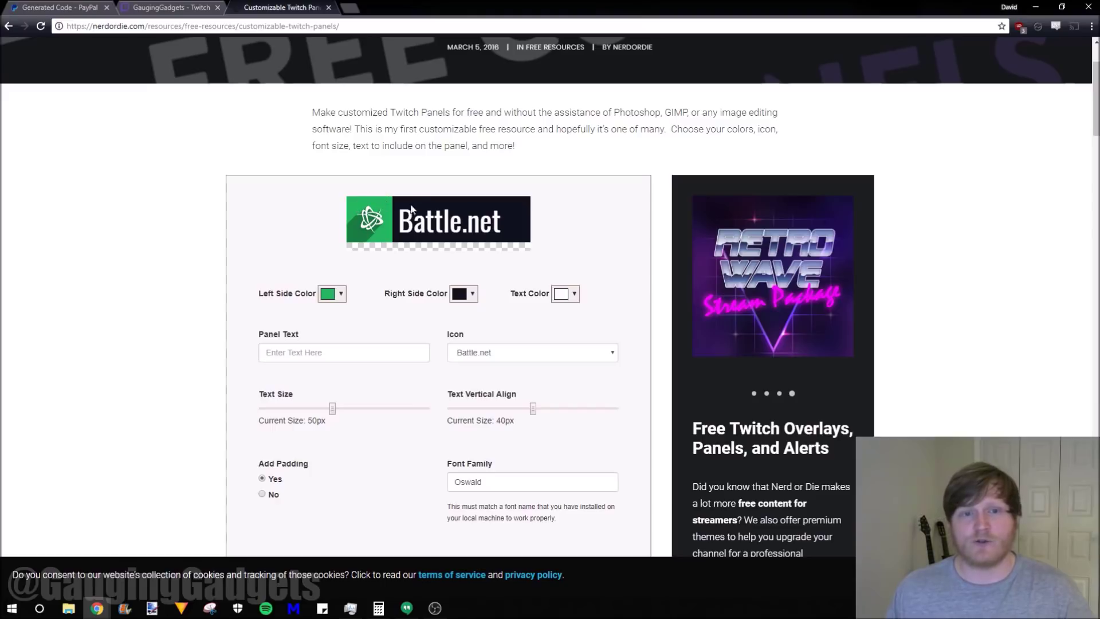
click(338, 294)
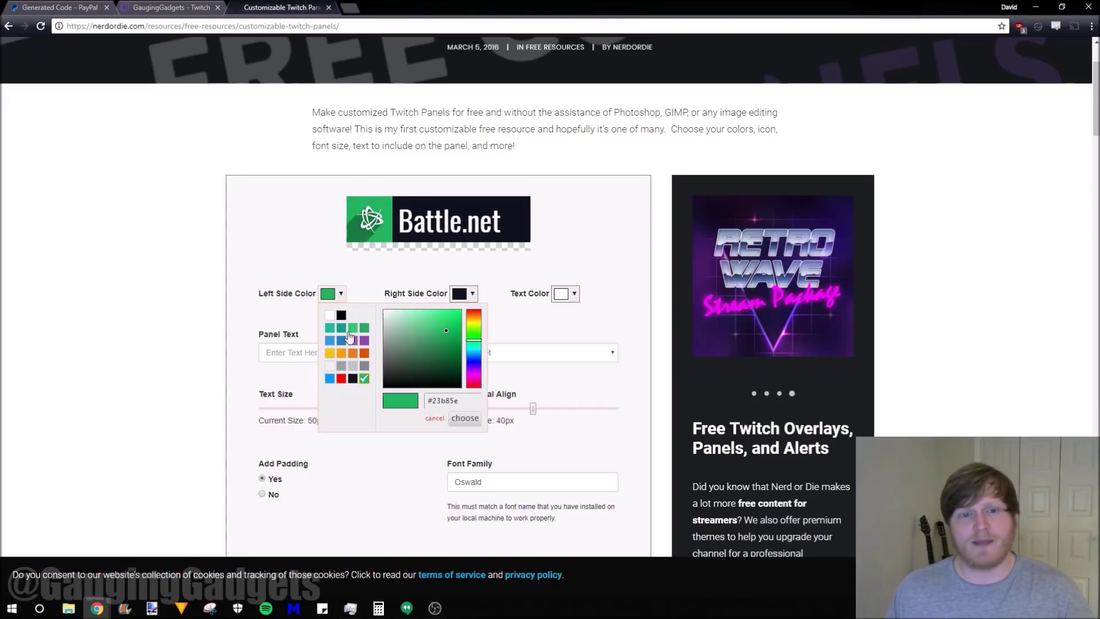
click(342, 380)
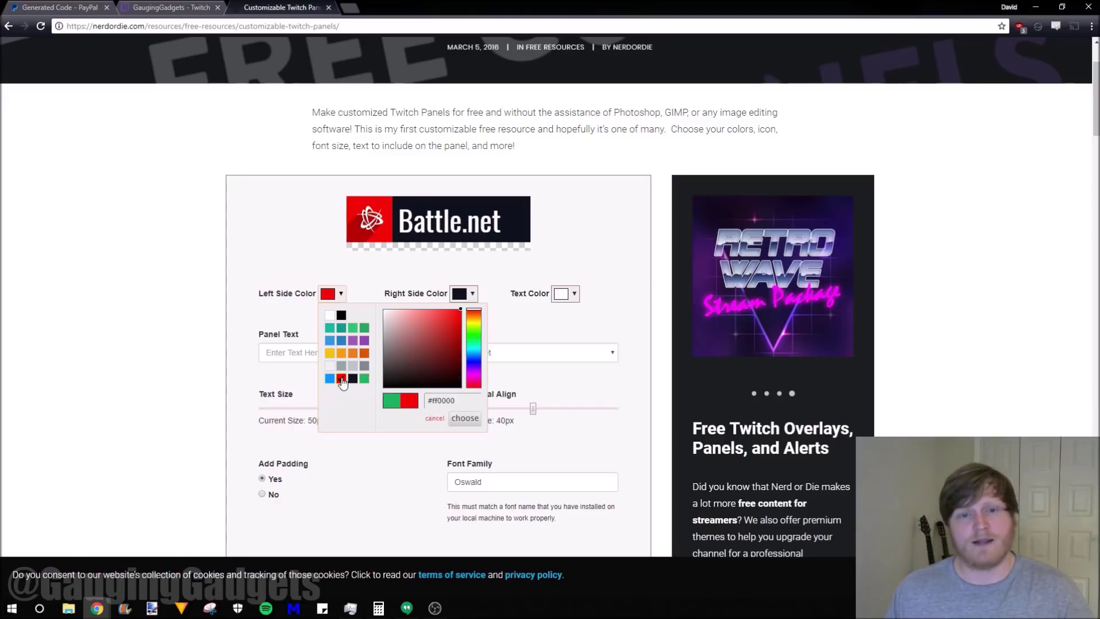
click(464, 419)
Set panel text 'Donate!', choose the Money icon, enlarge the text and nudge its vertical alignment.
click(288, 352)
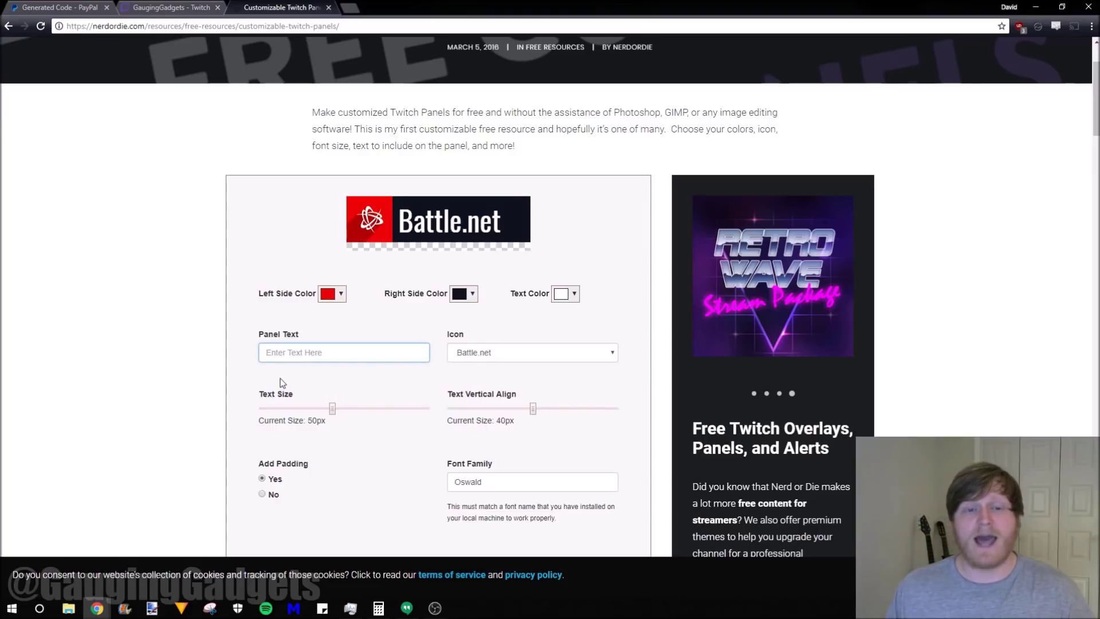
text(Dona)
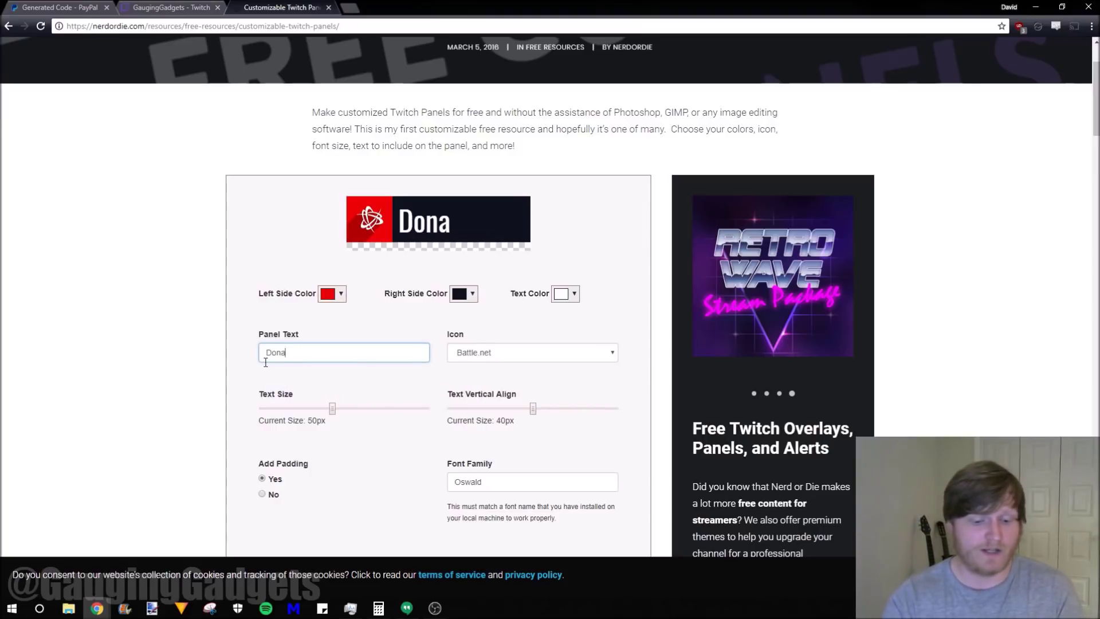
text(te!)
click(495, 352)
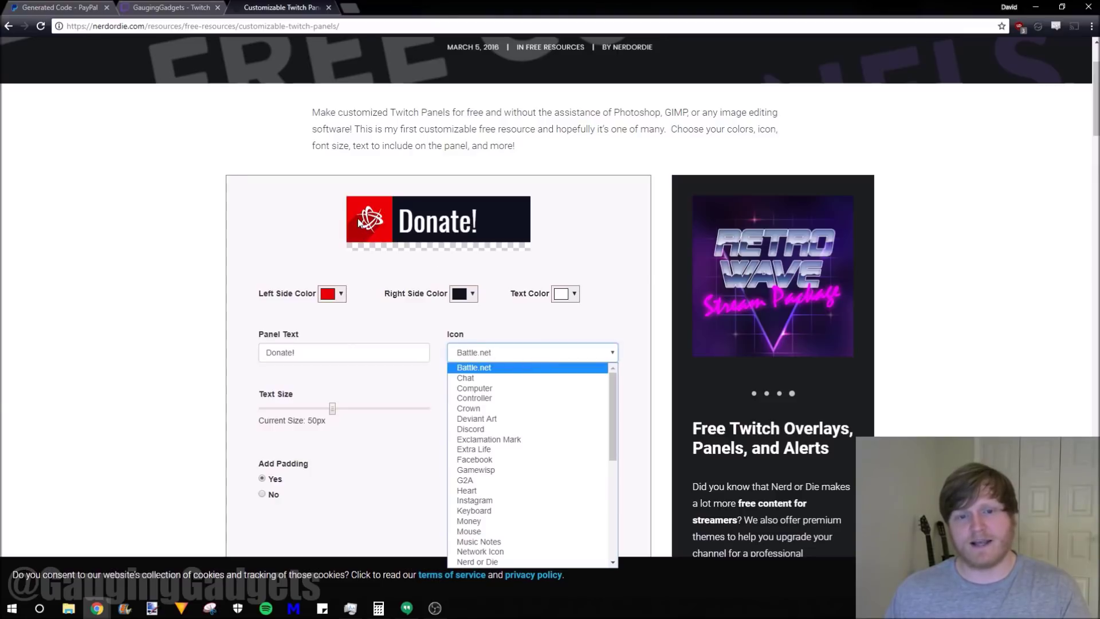
key(m)
click(497, 522)
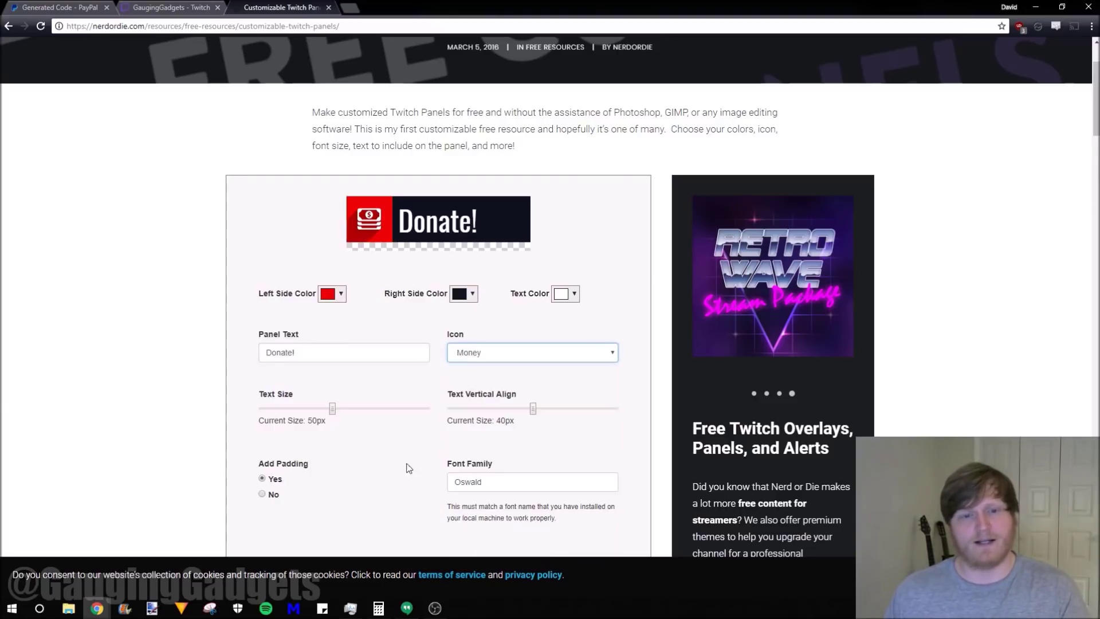
drag(332, 408, 396, 408)
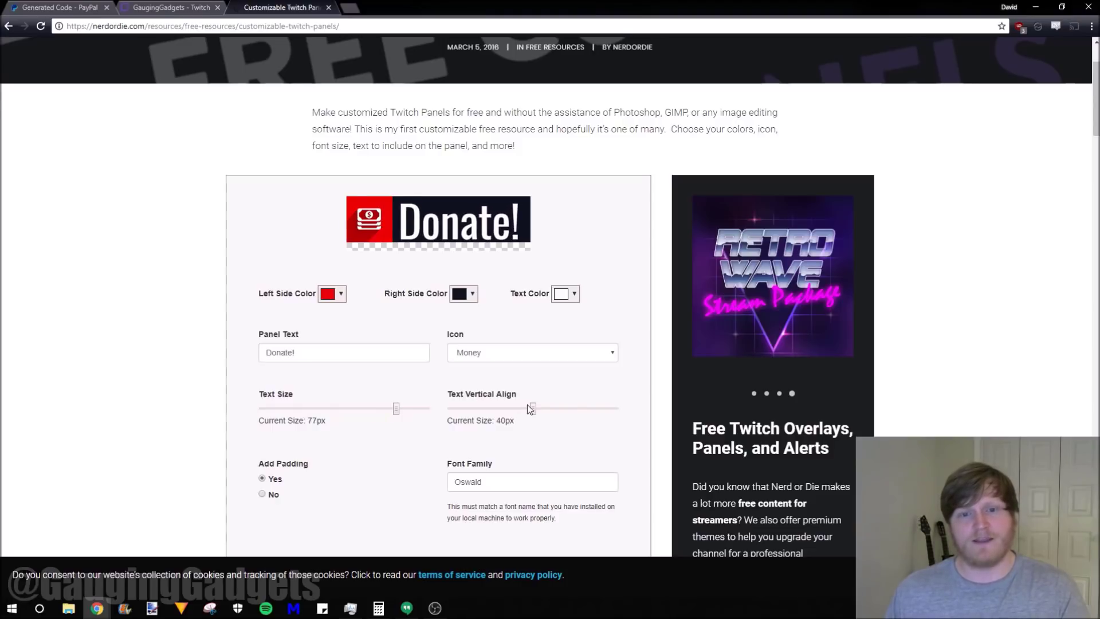
drag(532, 408, 529, 412)
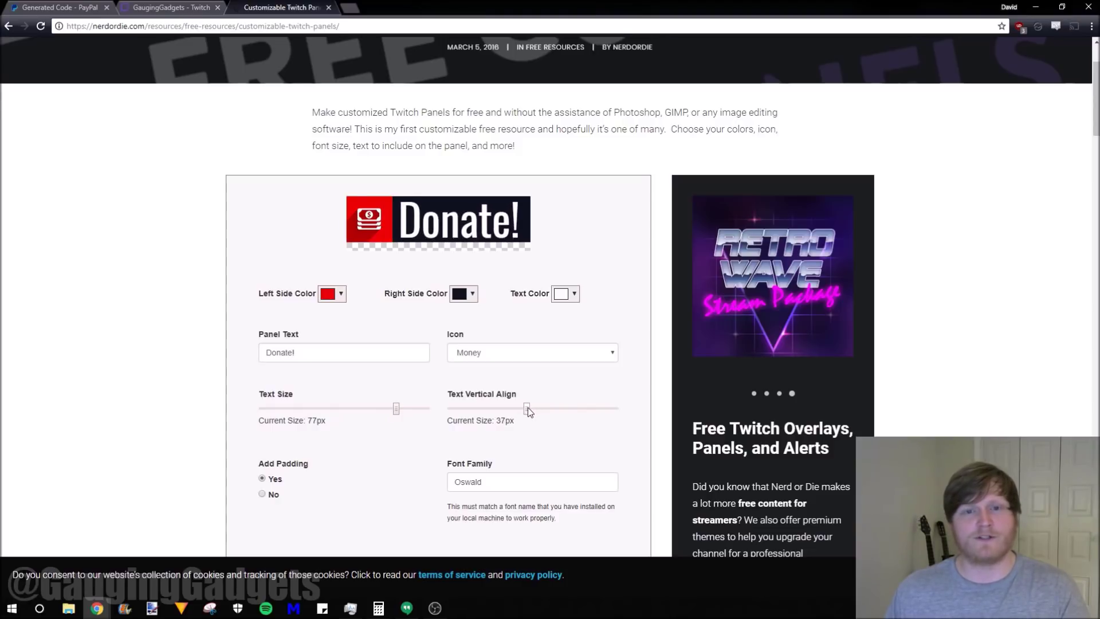
Download the panel image with file name DonateButton.
scroll(457, 367, down, 2)
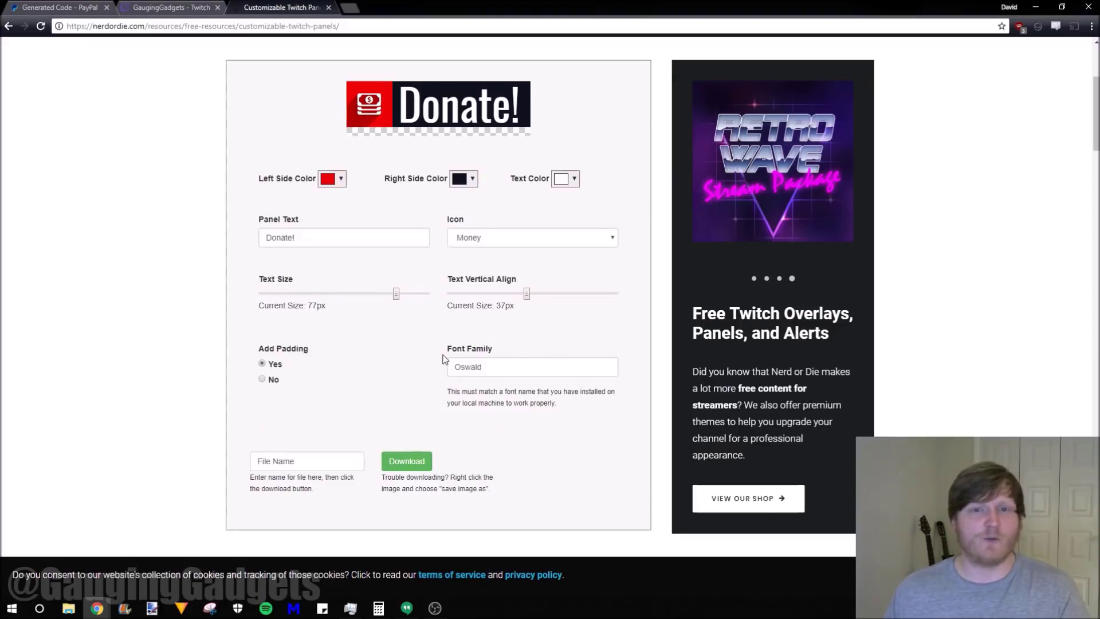
click(290, 461)
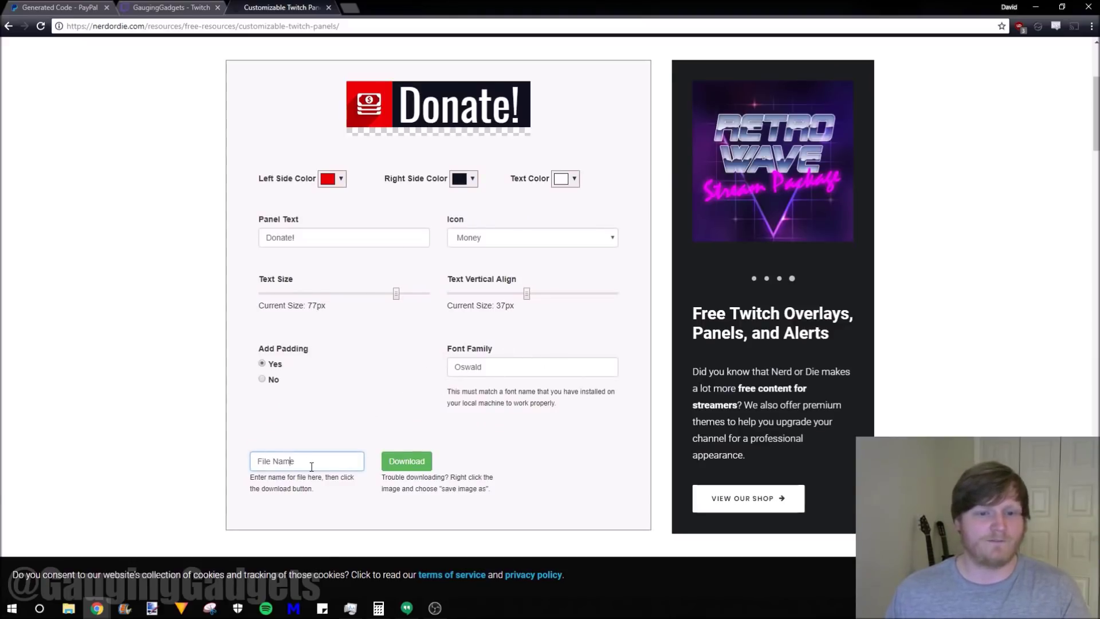
text(DonateButton)
click(404, 462)
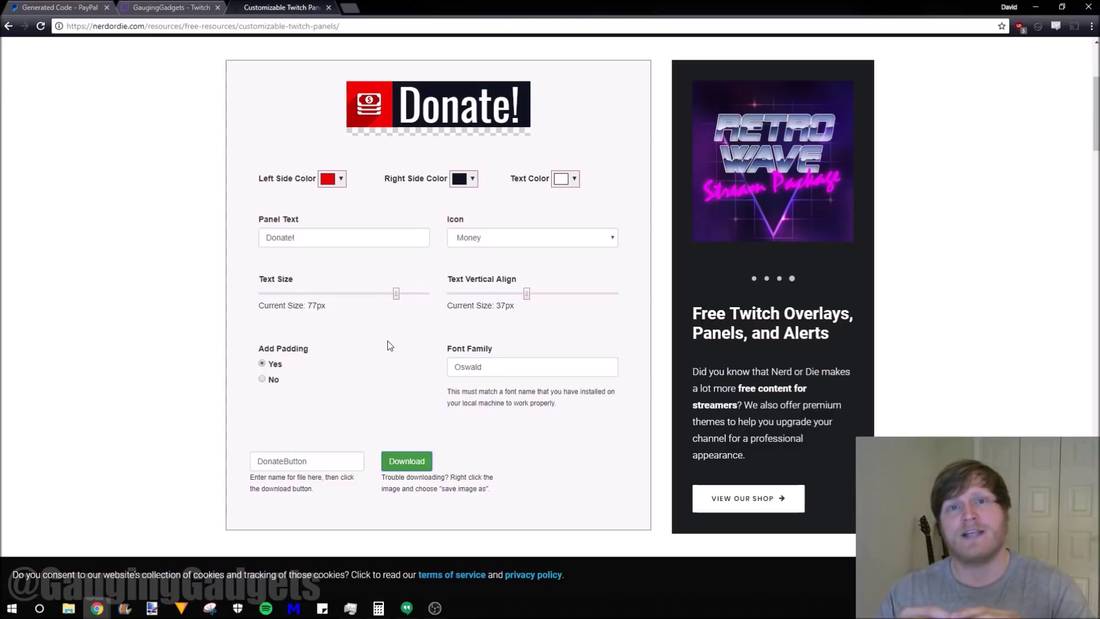
key(ctrl+shift+Tab)
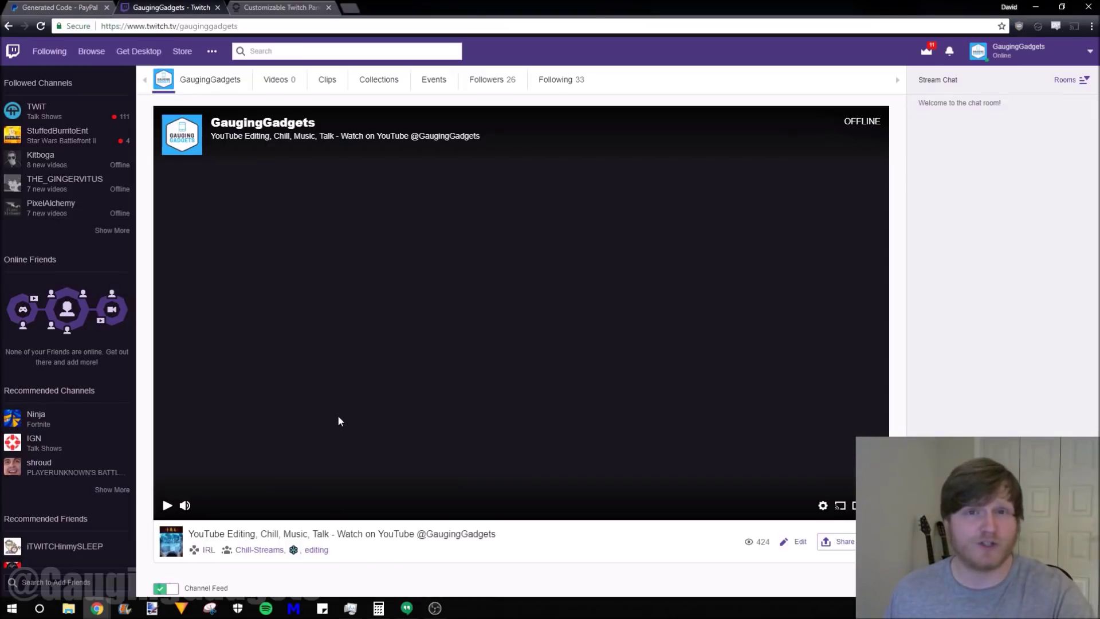
Turn on Edit Panels and add a blank Text or Image panel in the + slot.
scroll(338, 415, down, 4)
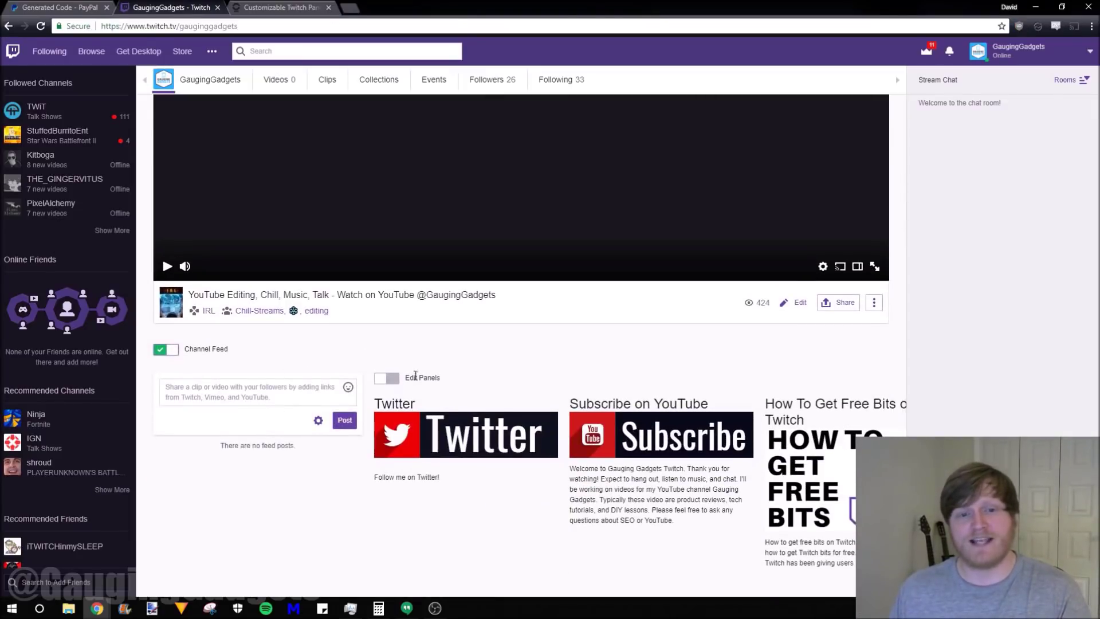
click(389, 379)
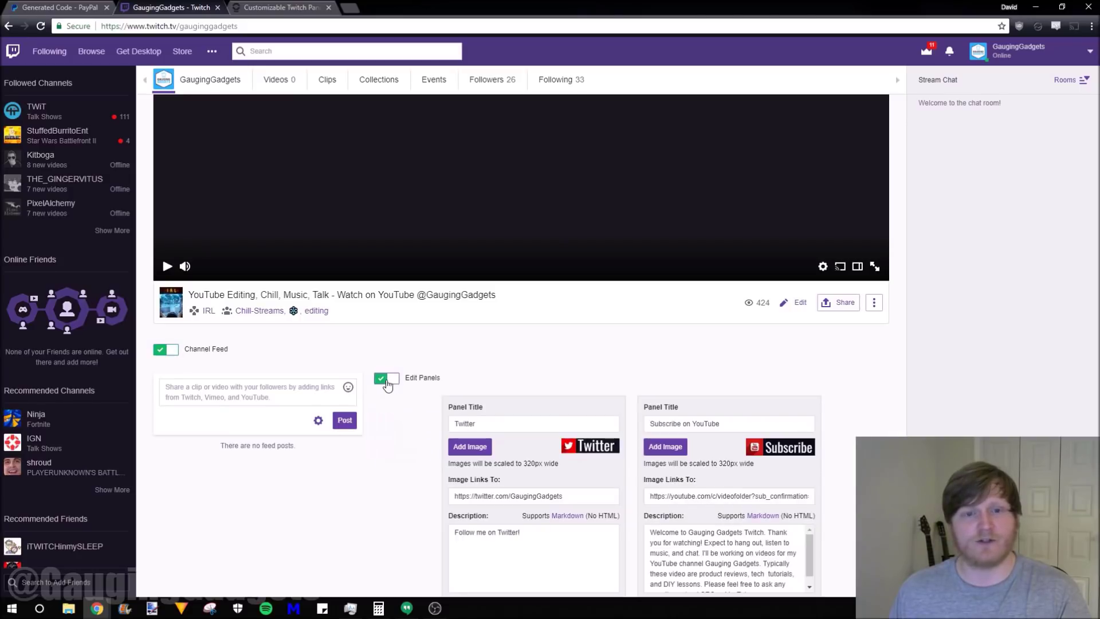
scroll(343, 321, down, 6)
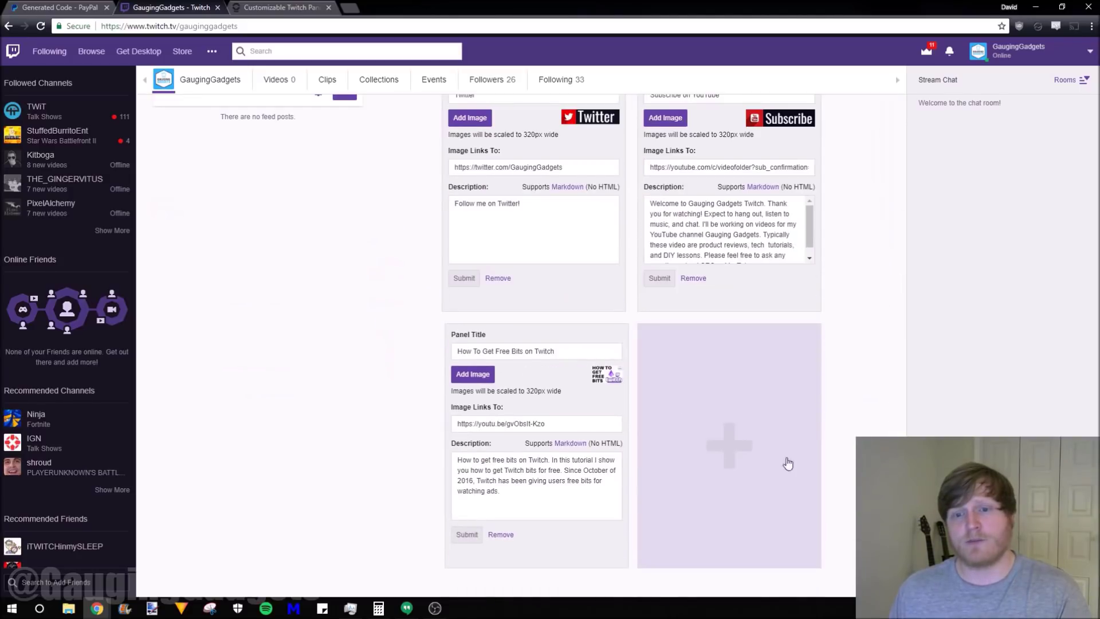
click(715, 448)
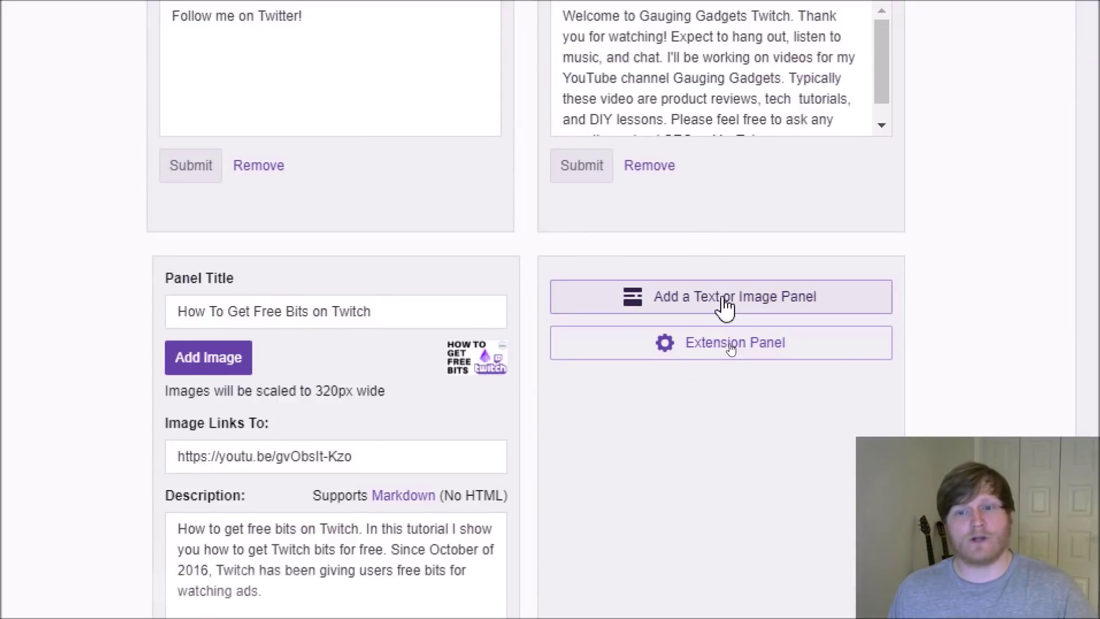
click(726, 307)
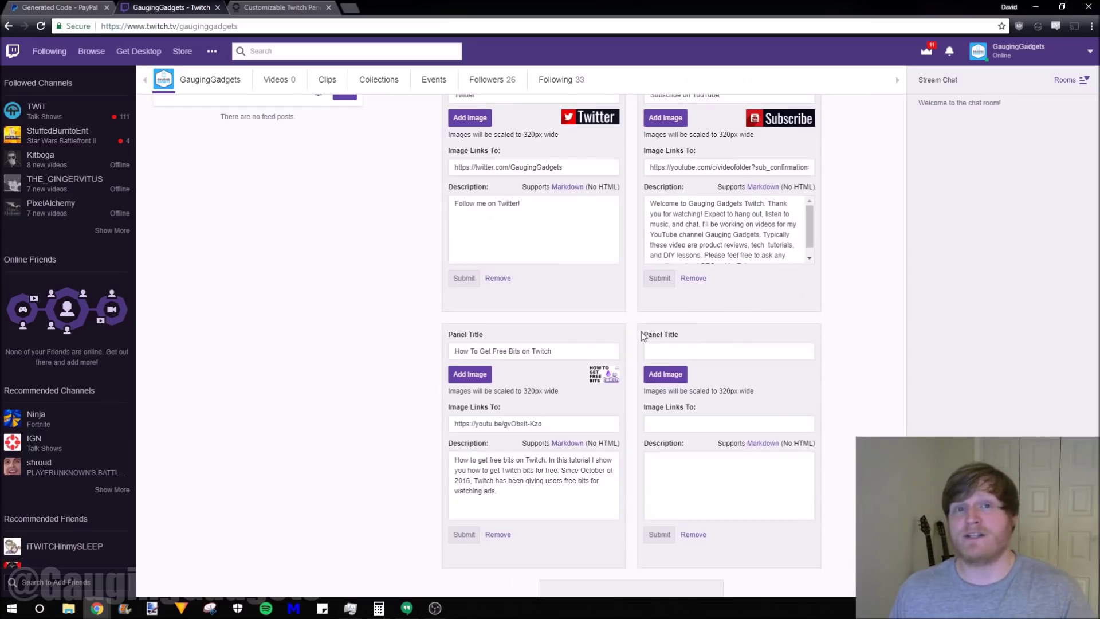
Title the panel 'Donate Now!', upload the Donate! image, and bring up the PayPal link.
click(674, 352)
text(Donate Now!)
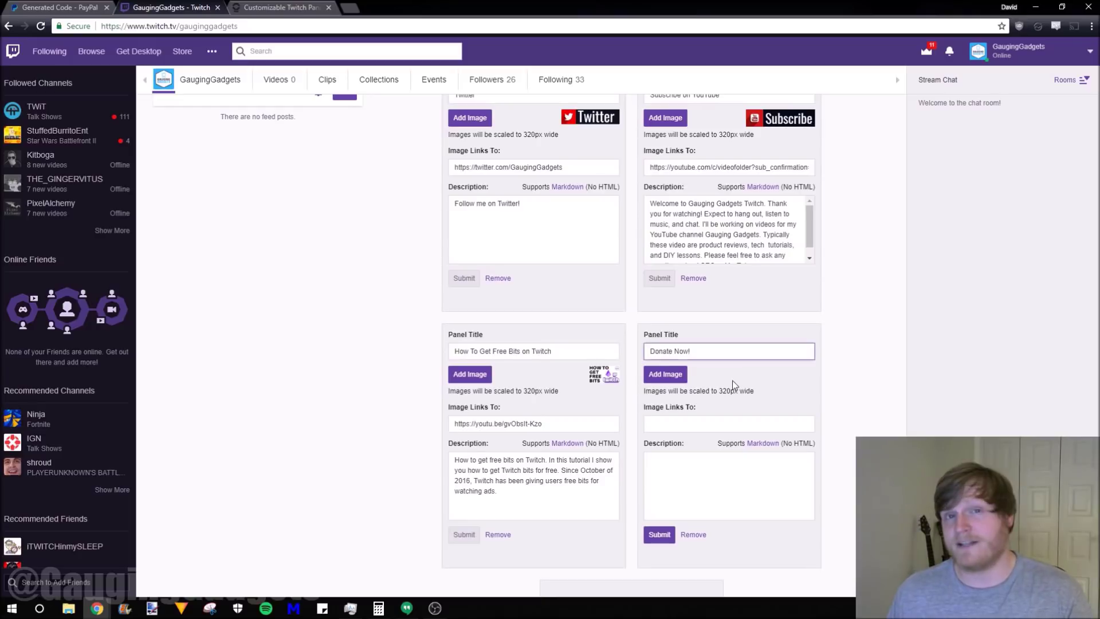
click(670, 376)
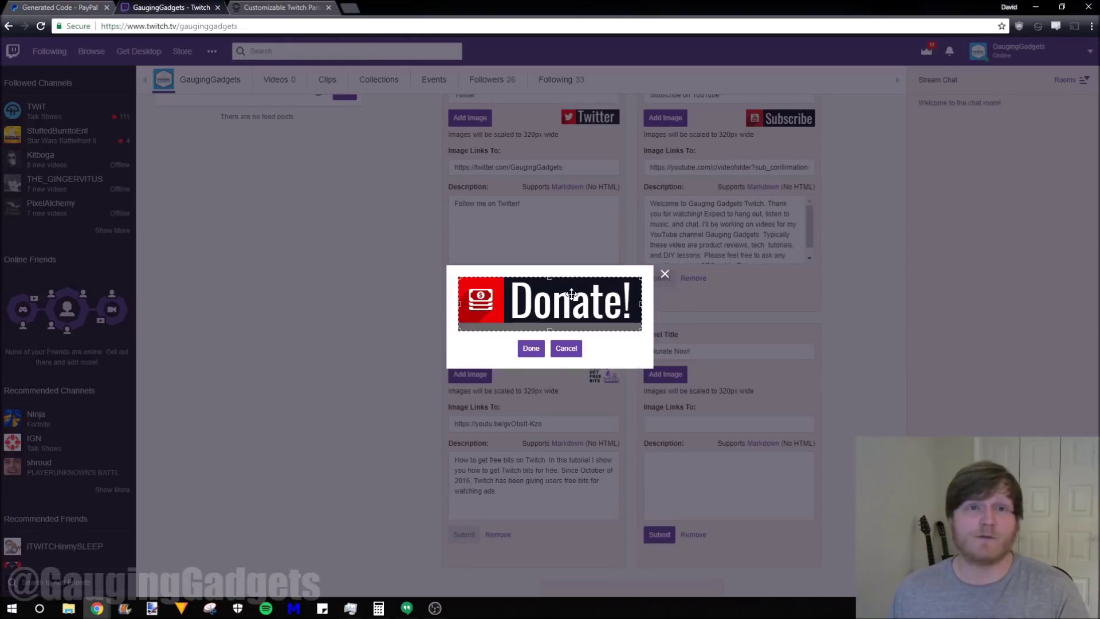
click(531, 348)
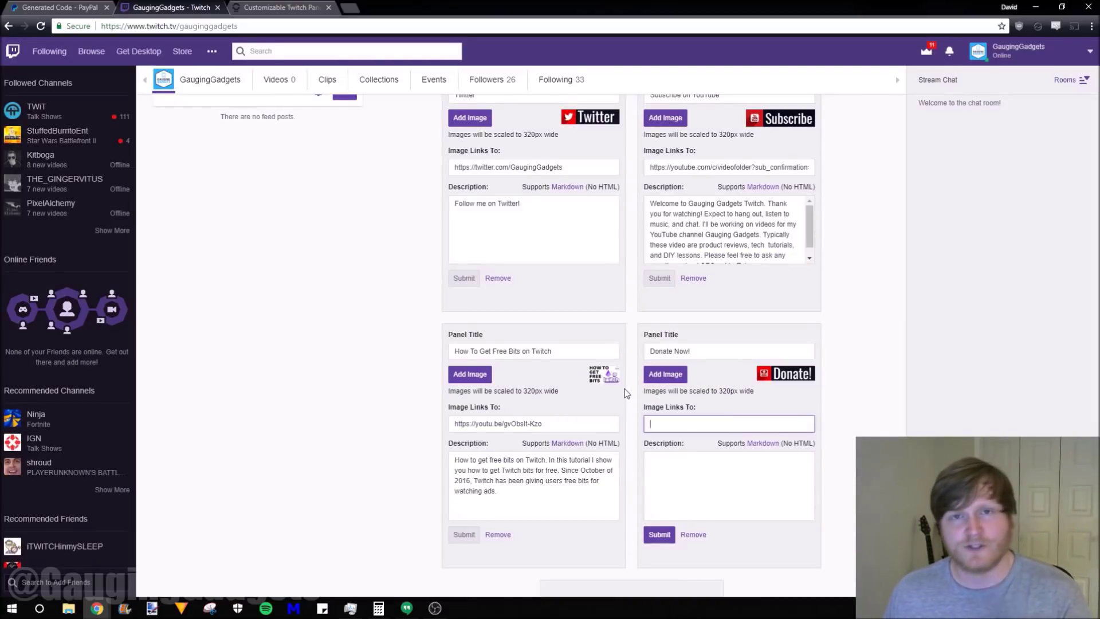
click(93, 7)
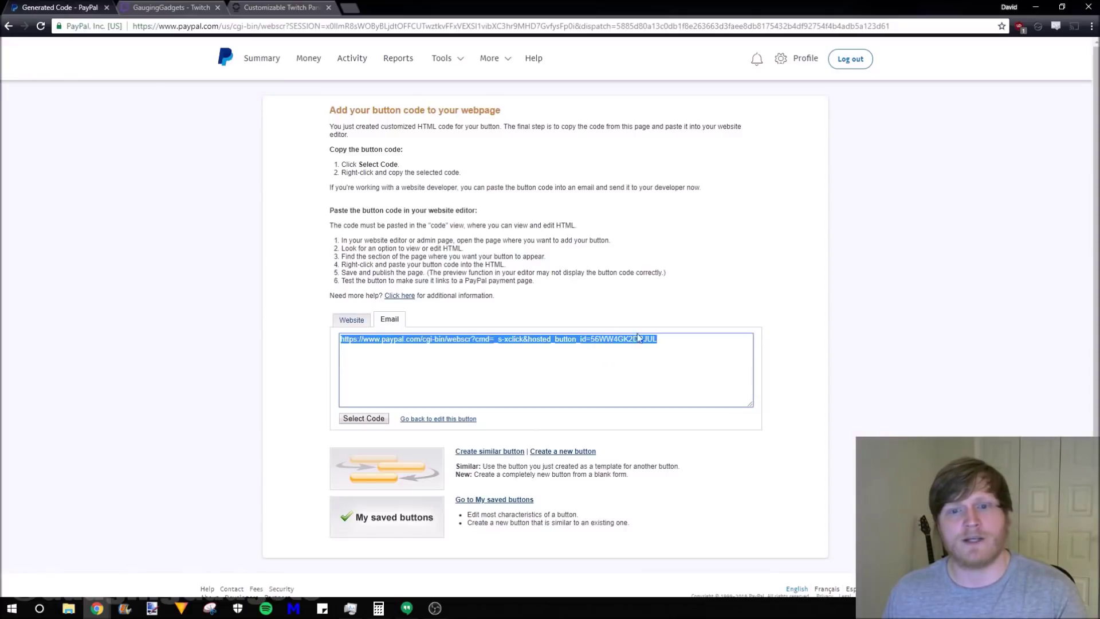
Link the panel to the PayPal URL with description 'Please donate', then test it.
click(171, 7)
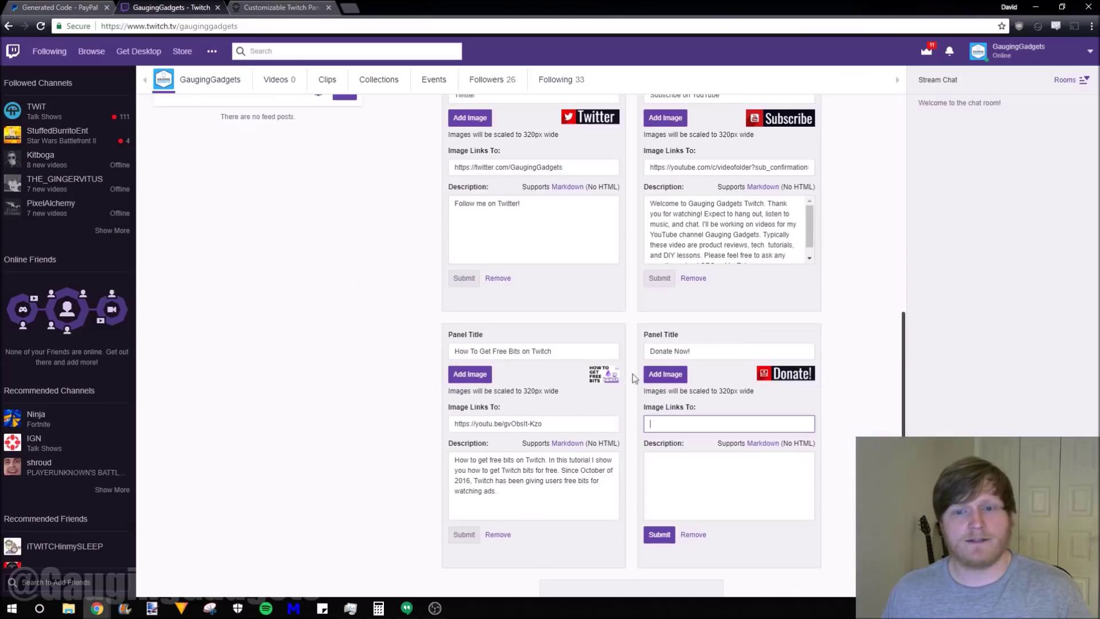
text(https://www.paypal.com/cgi-bin/webscr?cmd=_s-xclick&hosted_button_id=56WW4GK2DPJUL)
click(700, 462)
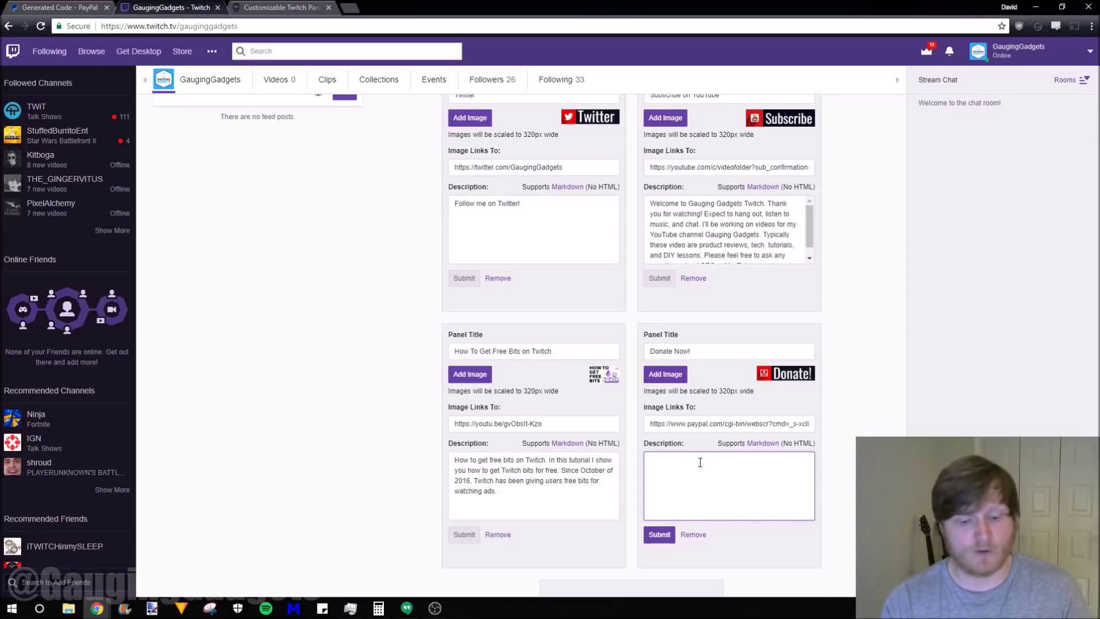
text(Please donate)
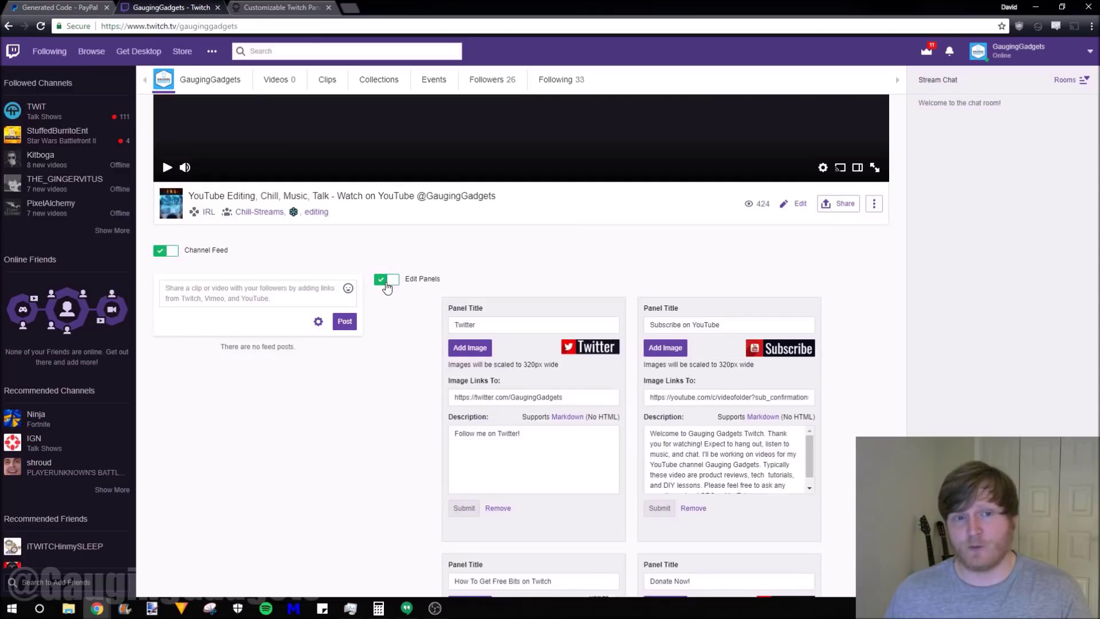
click(386, 280)
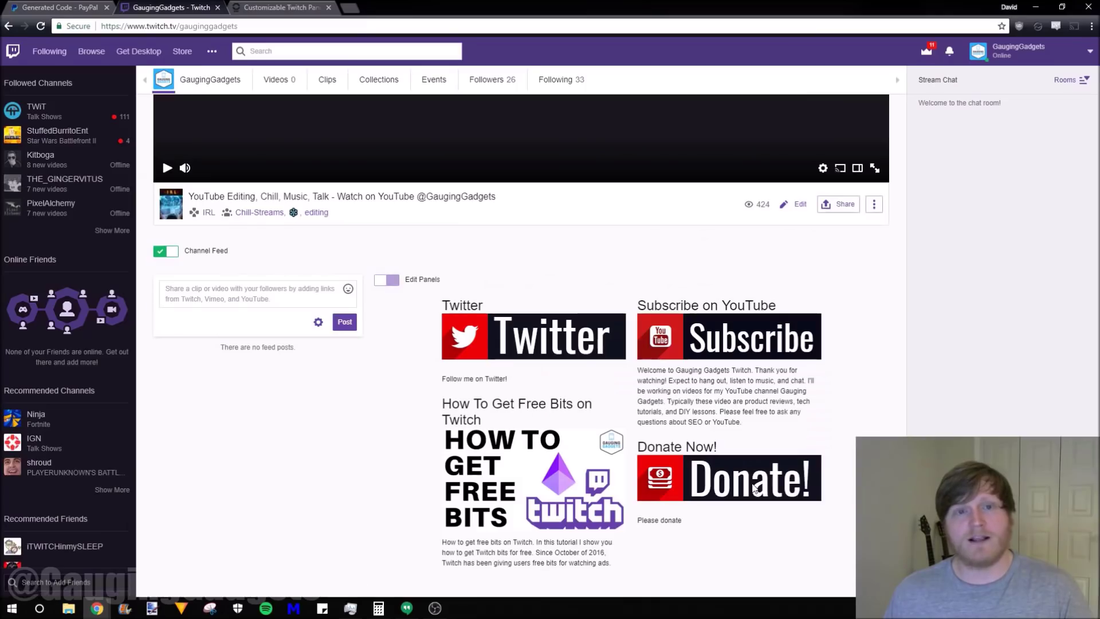
click(720, 447)
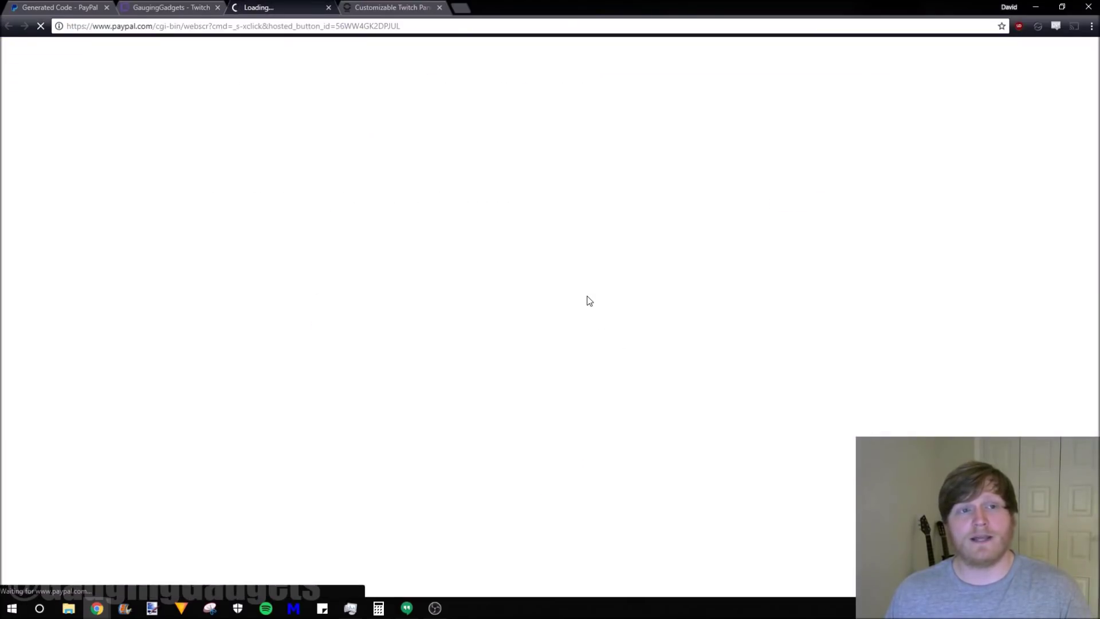